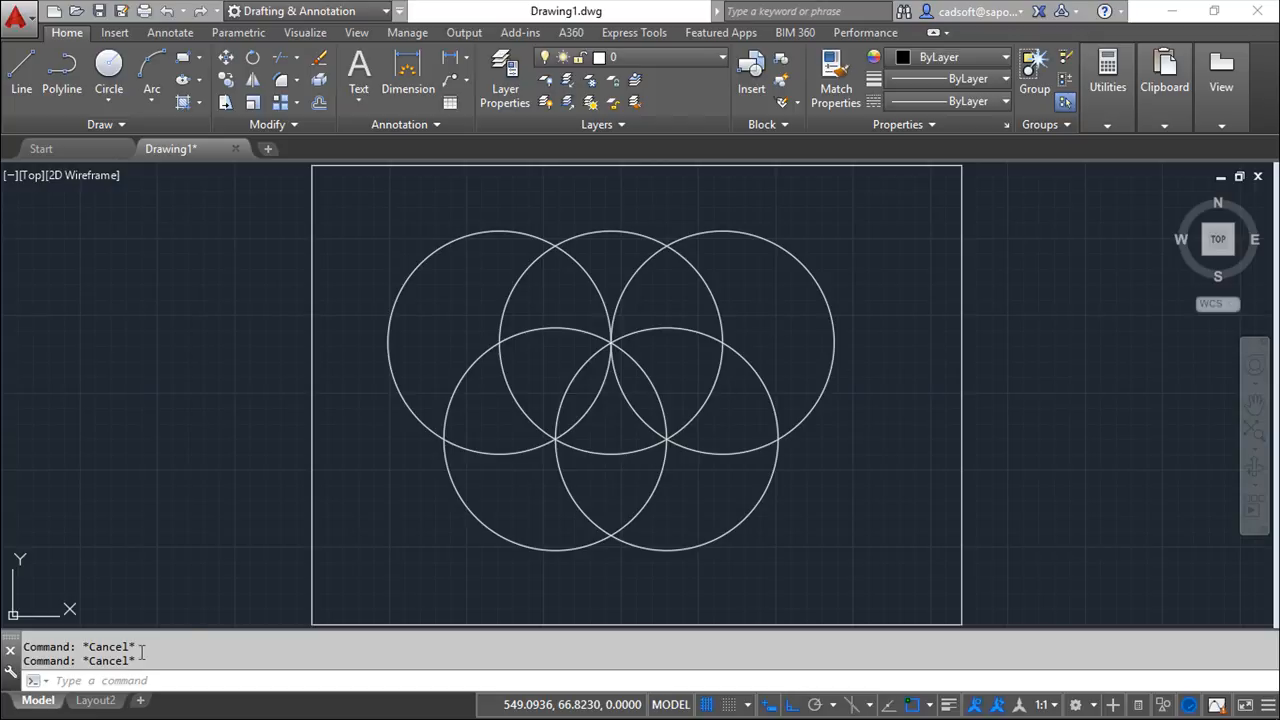
Add a new layout after Layout2 and open it
mouse_move(90, 705)
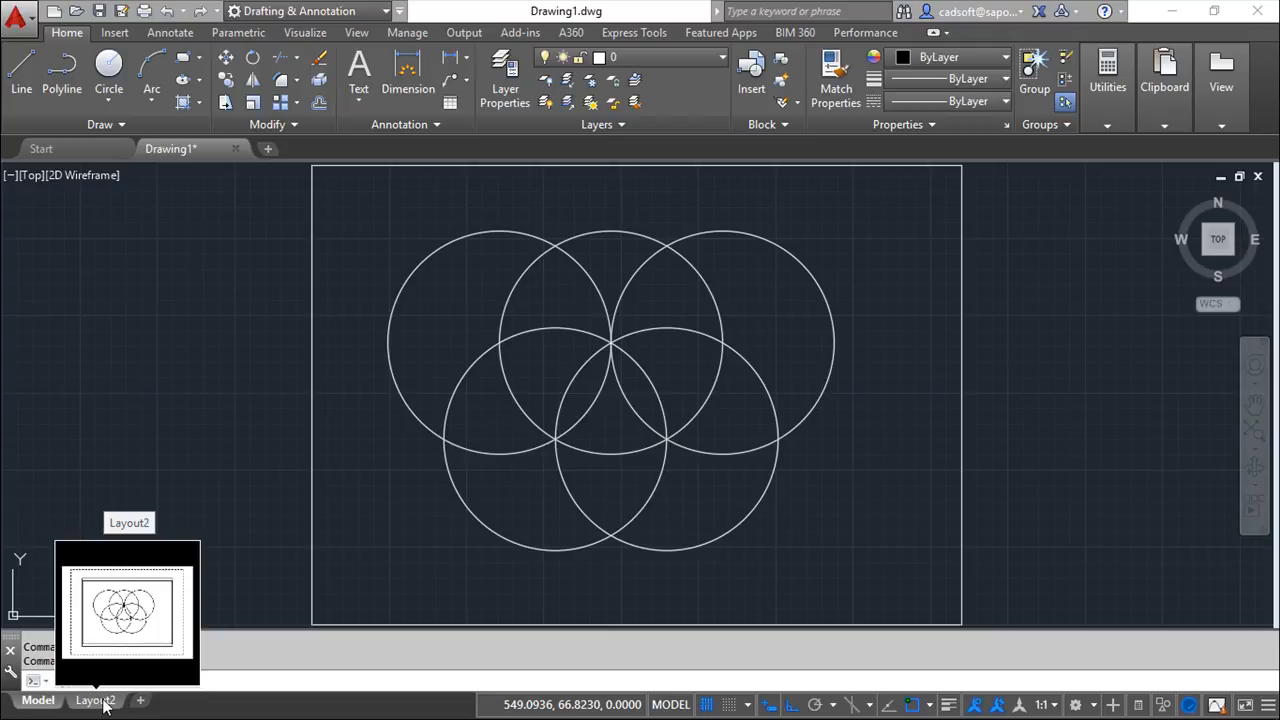
click(101, 705)
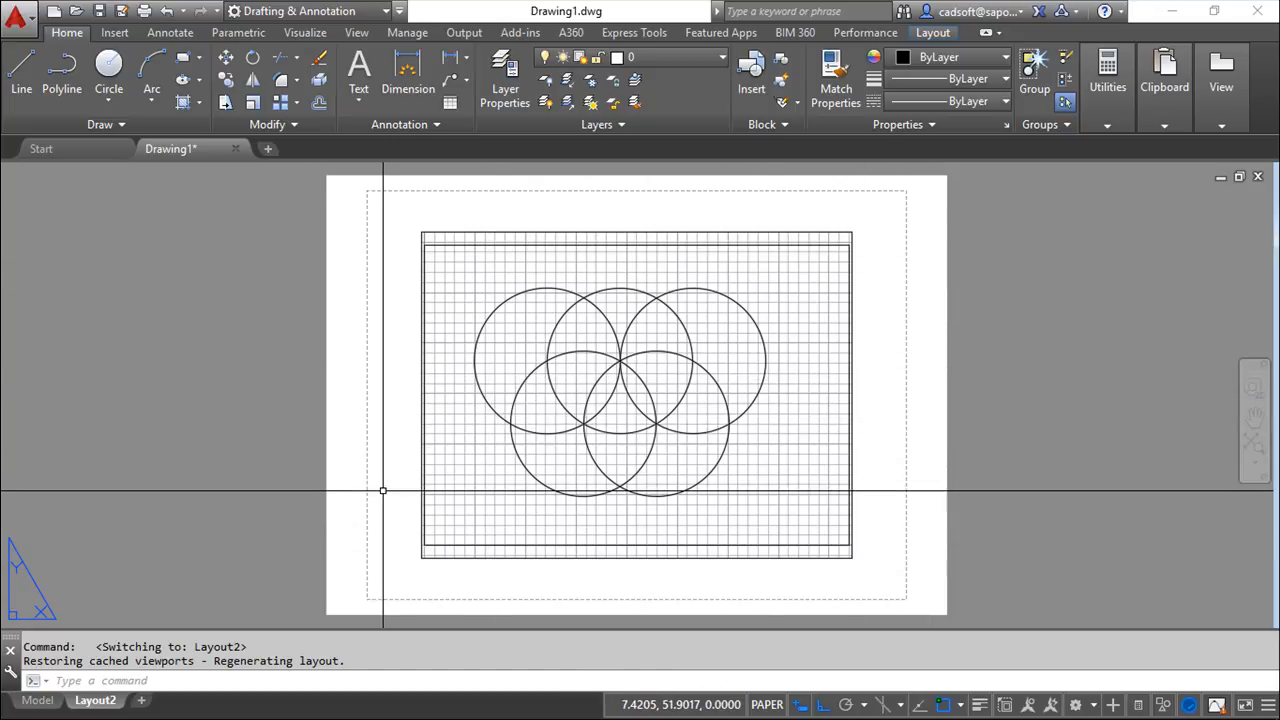
click(141, 704)
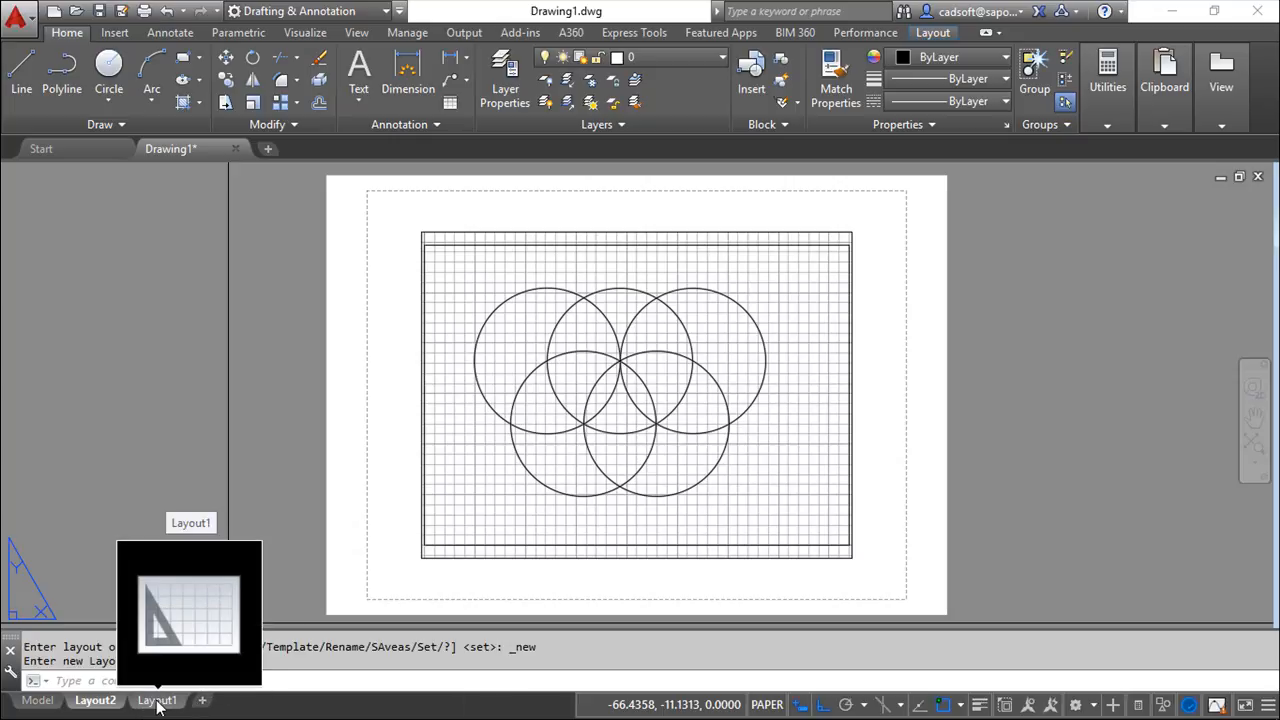
click(156, 702)
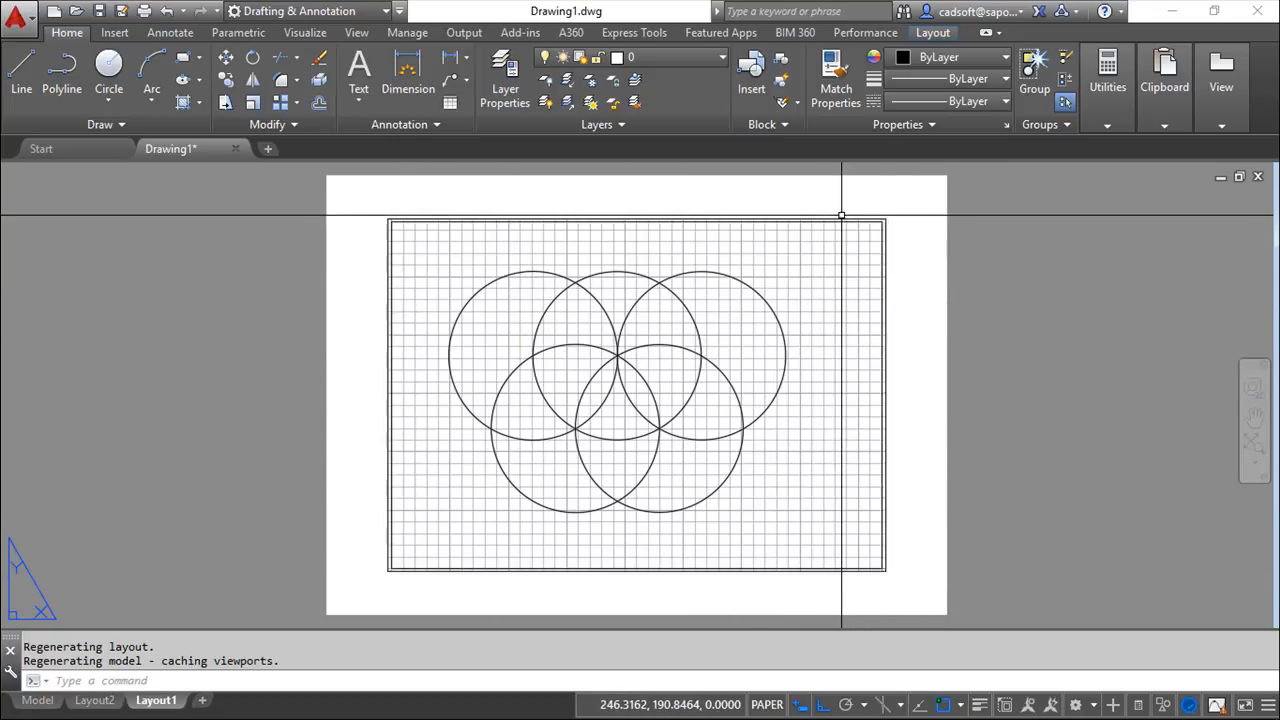
Shrink the layout viewport by stretching its upper-right corner inward and down to the central intersection of the circles
click(885, 263)
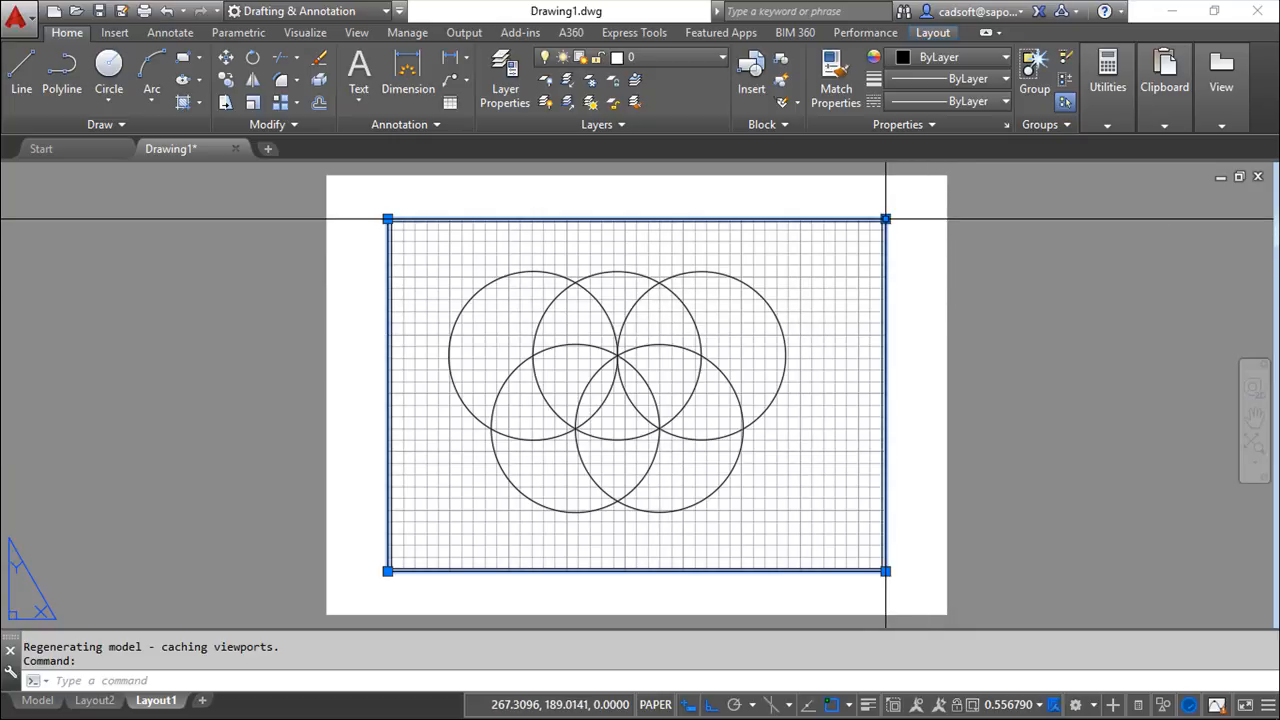
click(885, 218)
click(730, 326)
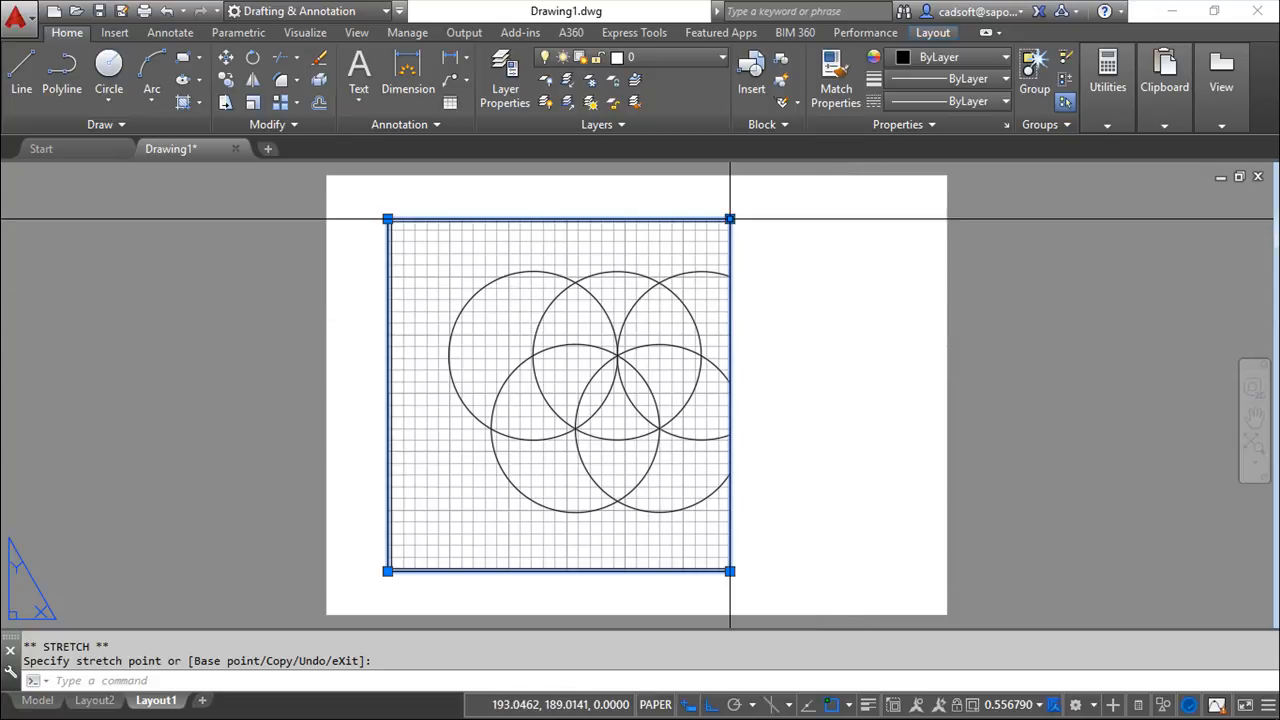
click(730, 218)
click(617, 356)
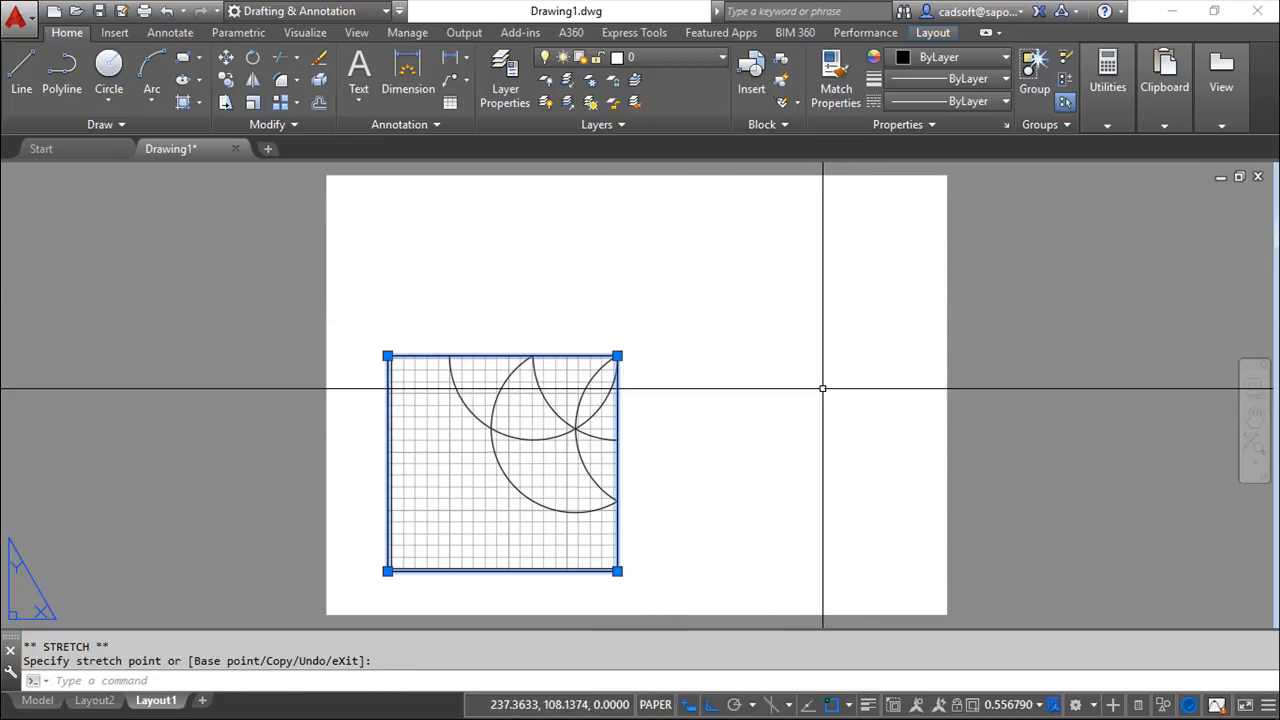
click(808, 379)
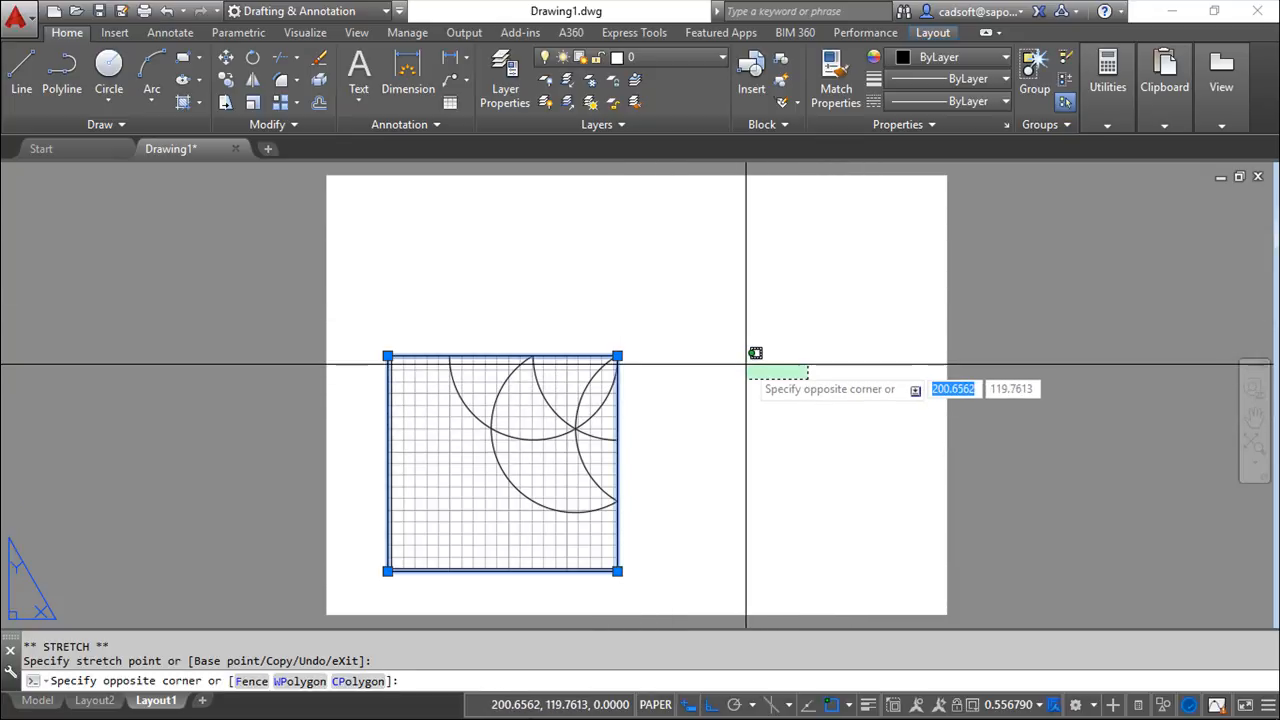
key(Escape)
key(Escape)
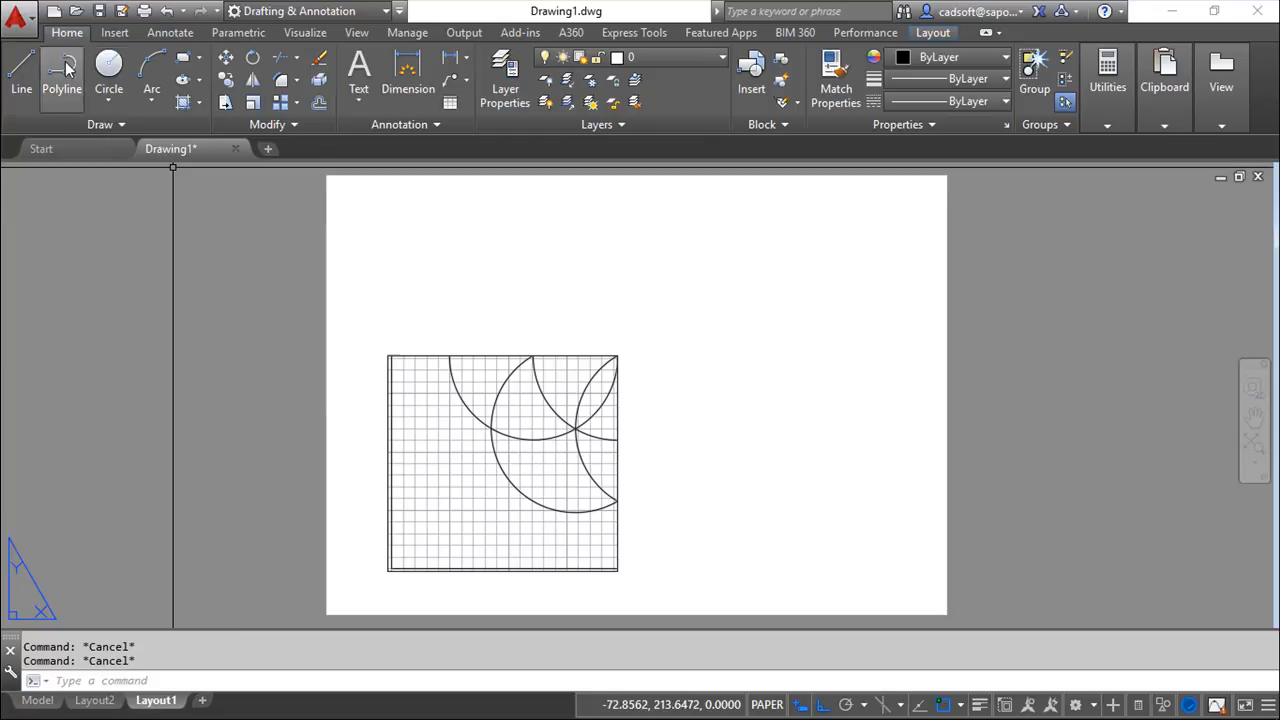
Draw a diagonal line in paper space with ortho off, from above the viewport across it to beyond its right edge
click(22, 70)
click(588, 293)
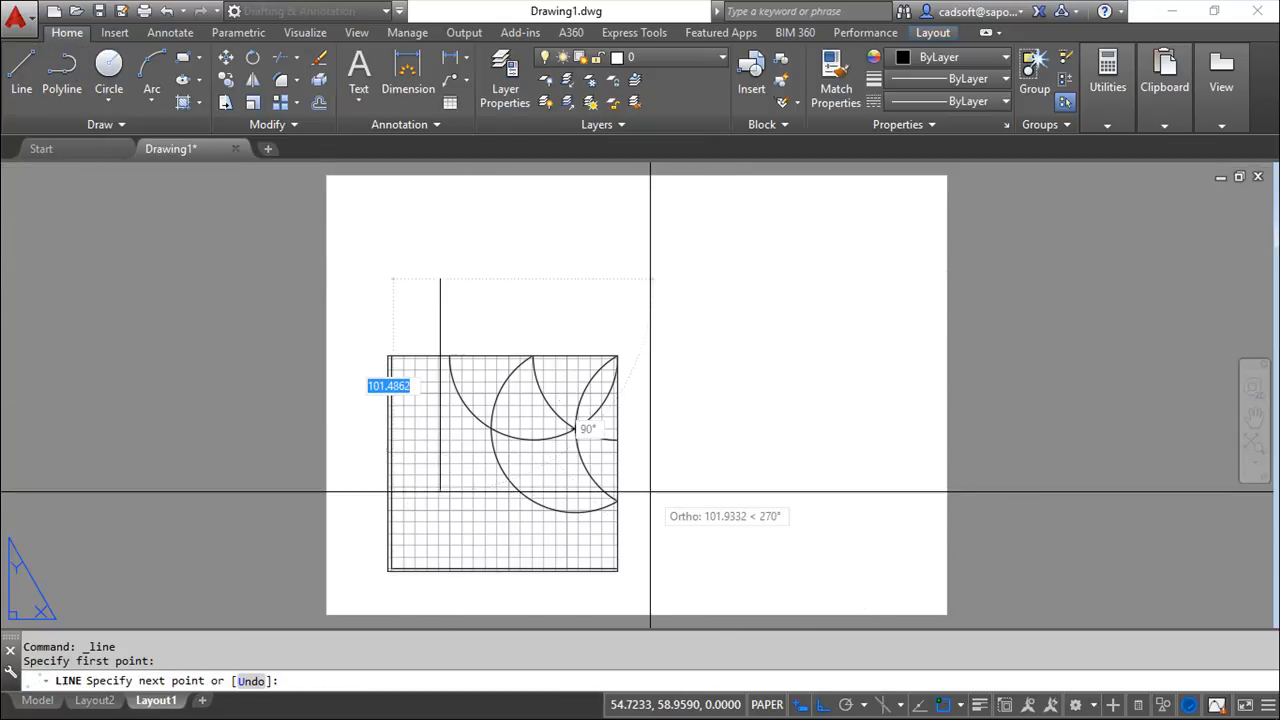
key(F8)
click(686, 549)
right_click(779, 446)
click(833, 454)
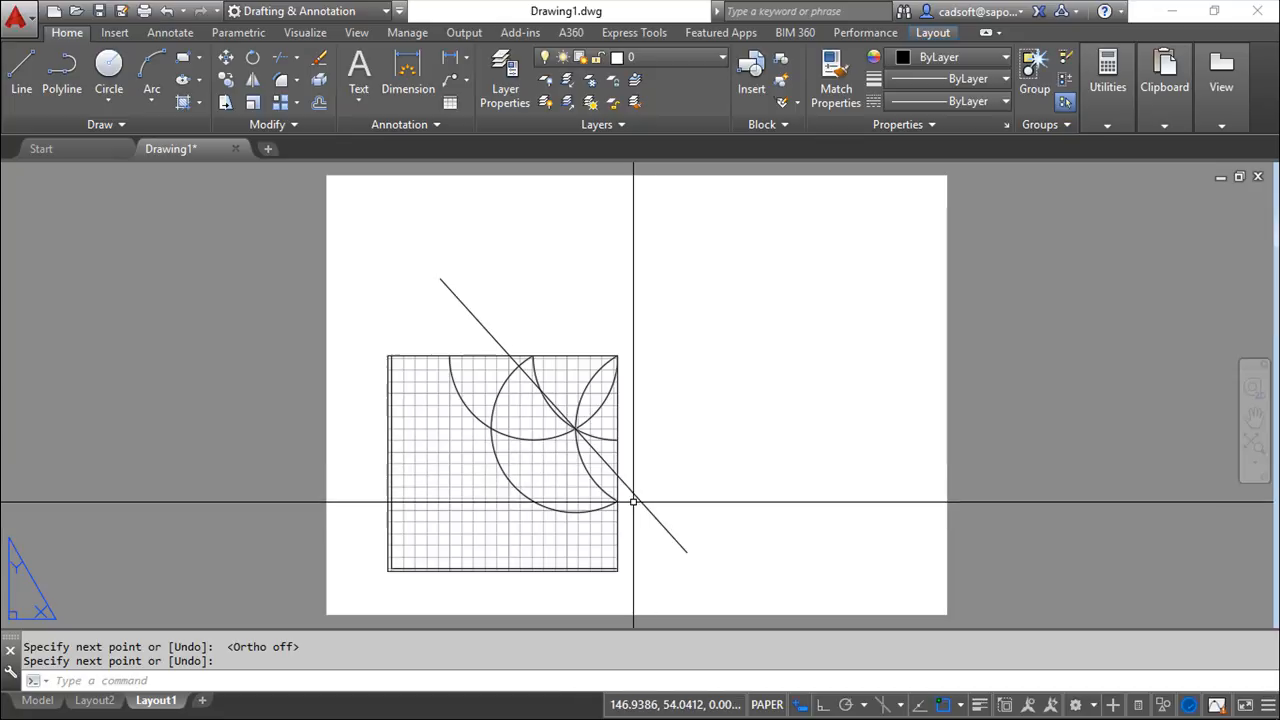
Check model space for the line drawn on the sheet, and return to Layout1
click(37, 700)
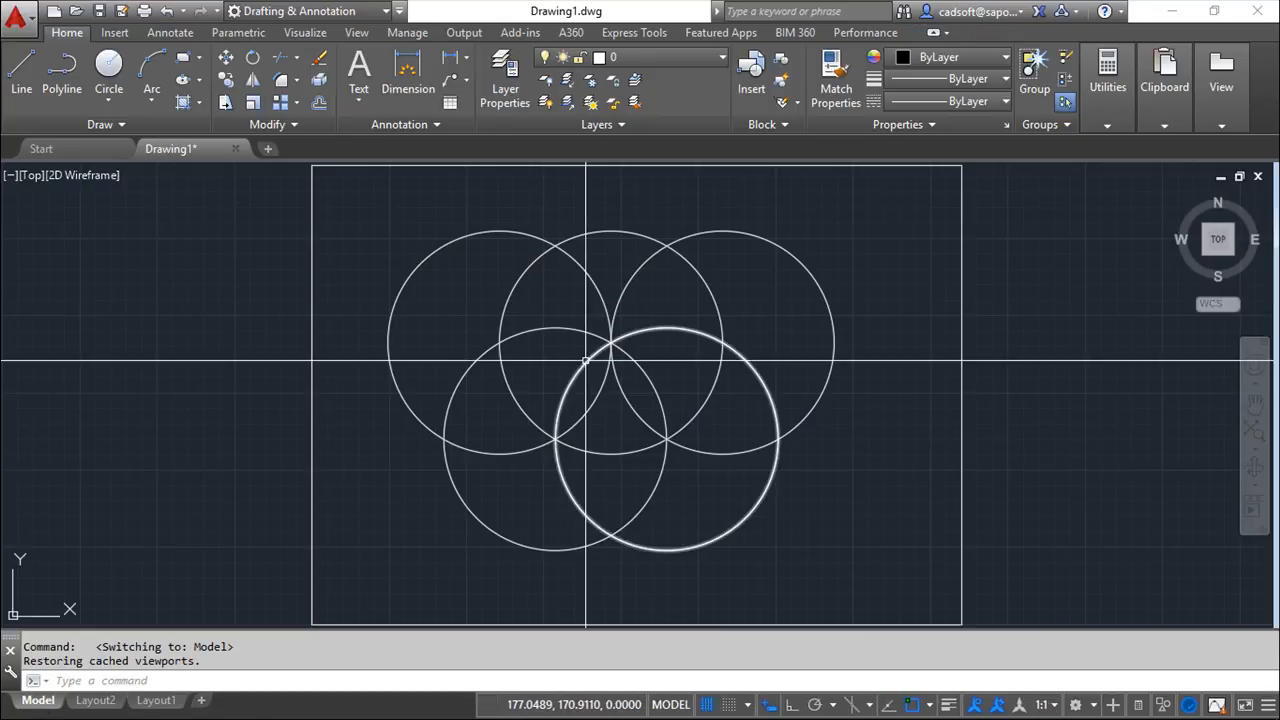
click(156, 700)
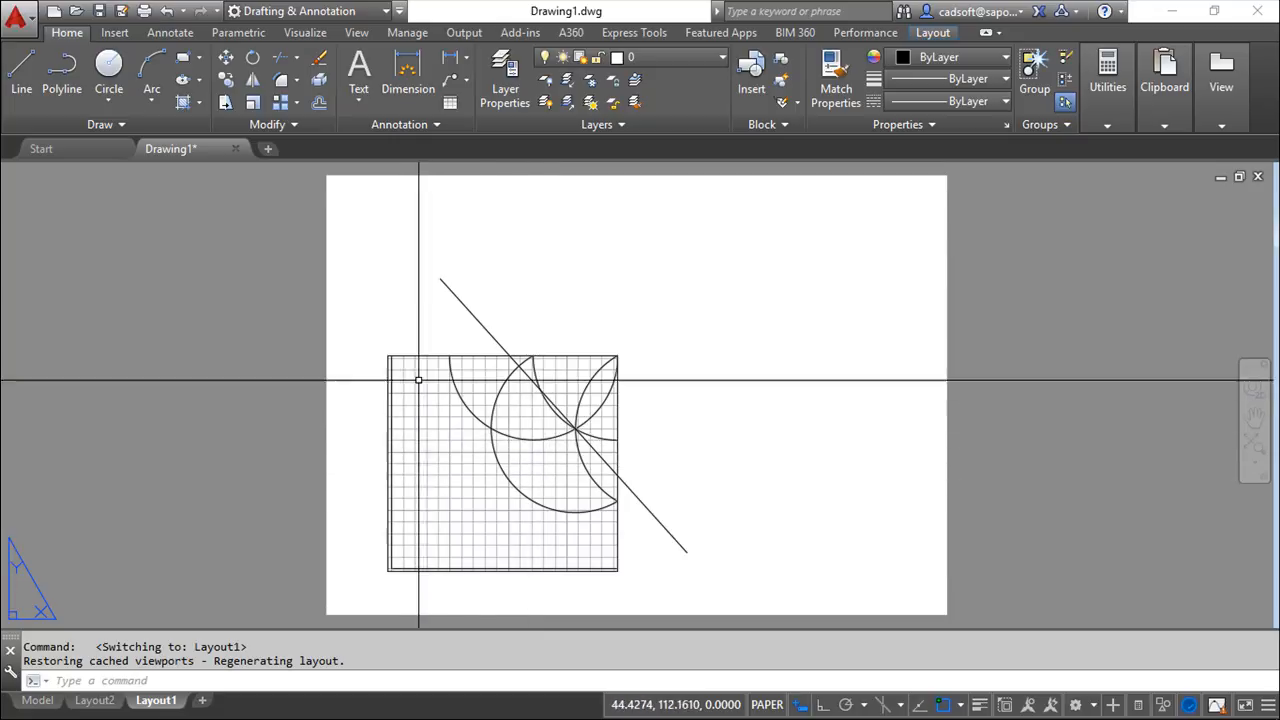
Activate the viewport's model space and draw a diagonal line inside it, below and left of the circles
double_click(443, 441)
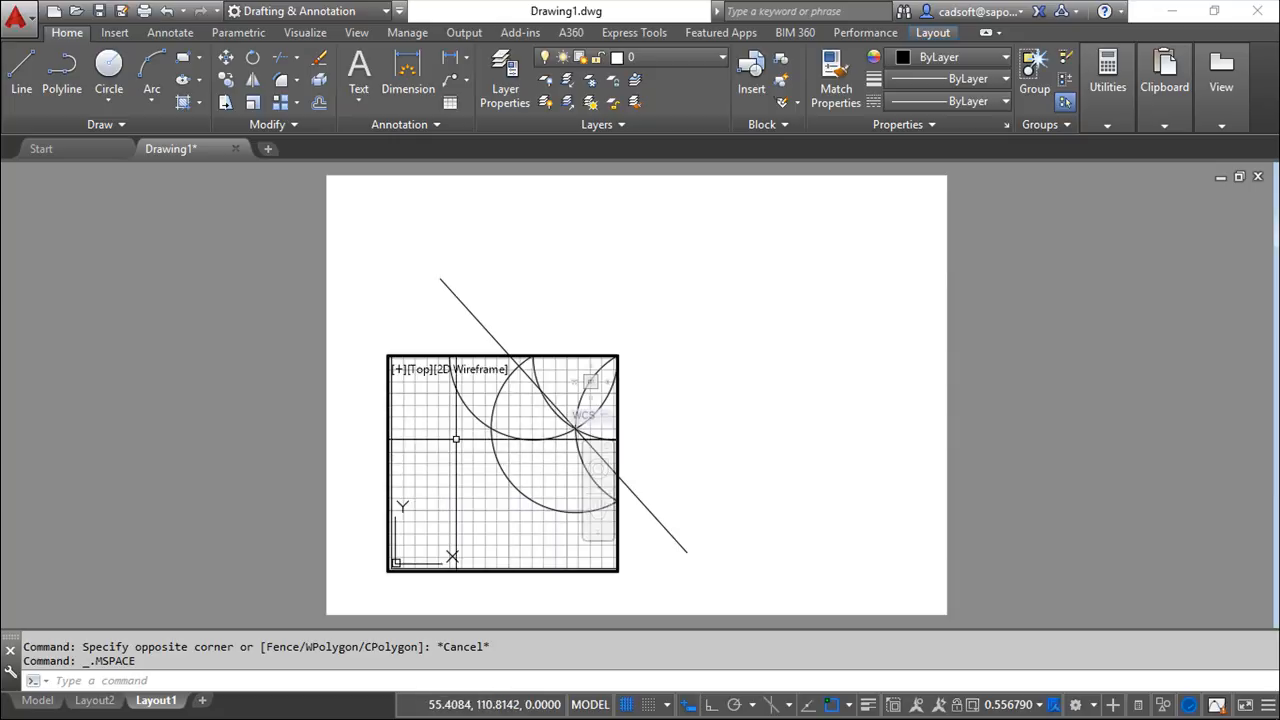
click(24, 70)
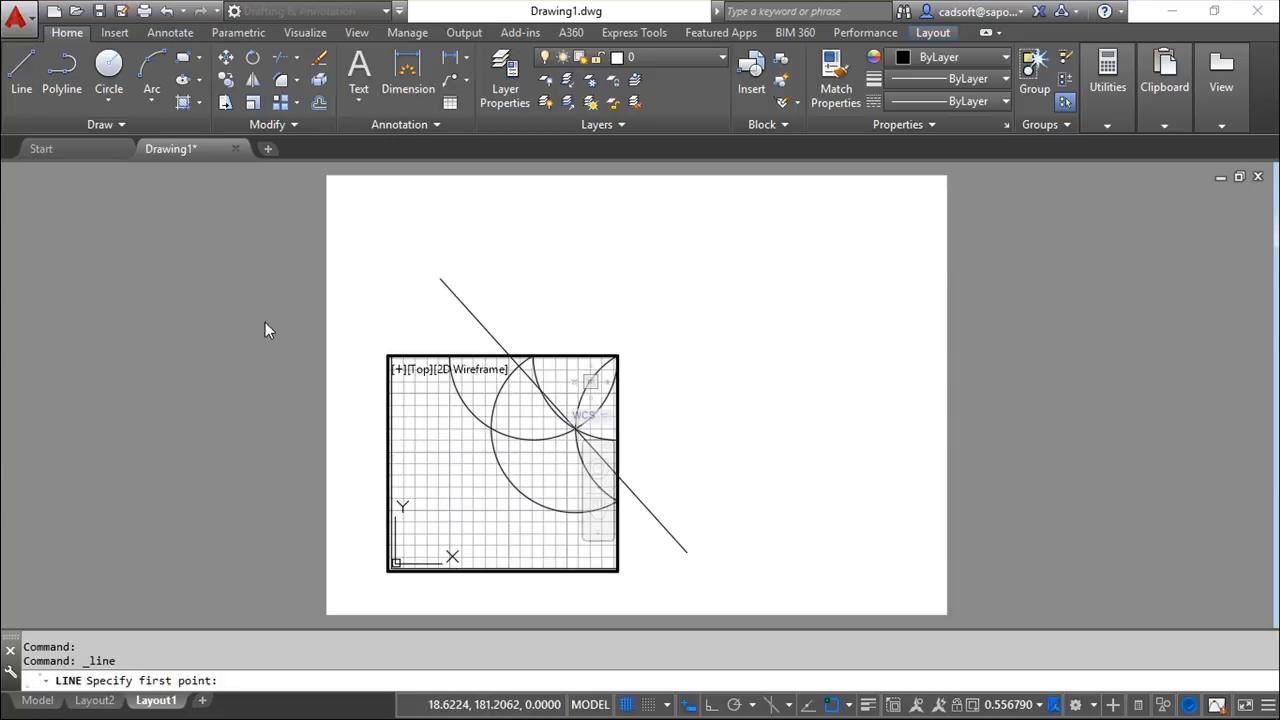
click(414, 435)
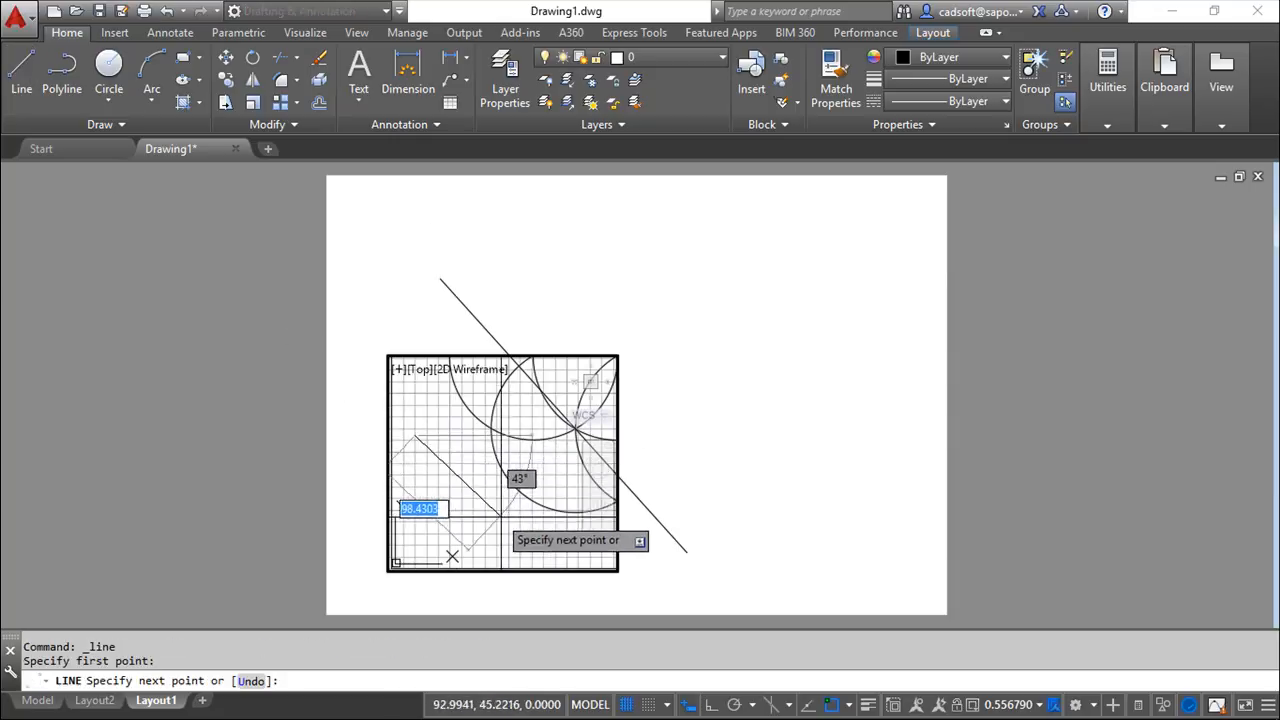
right_click(535, 540)
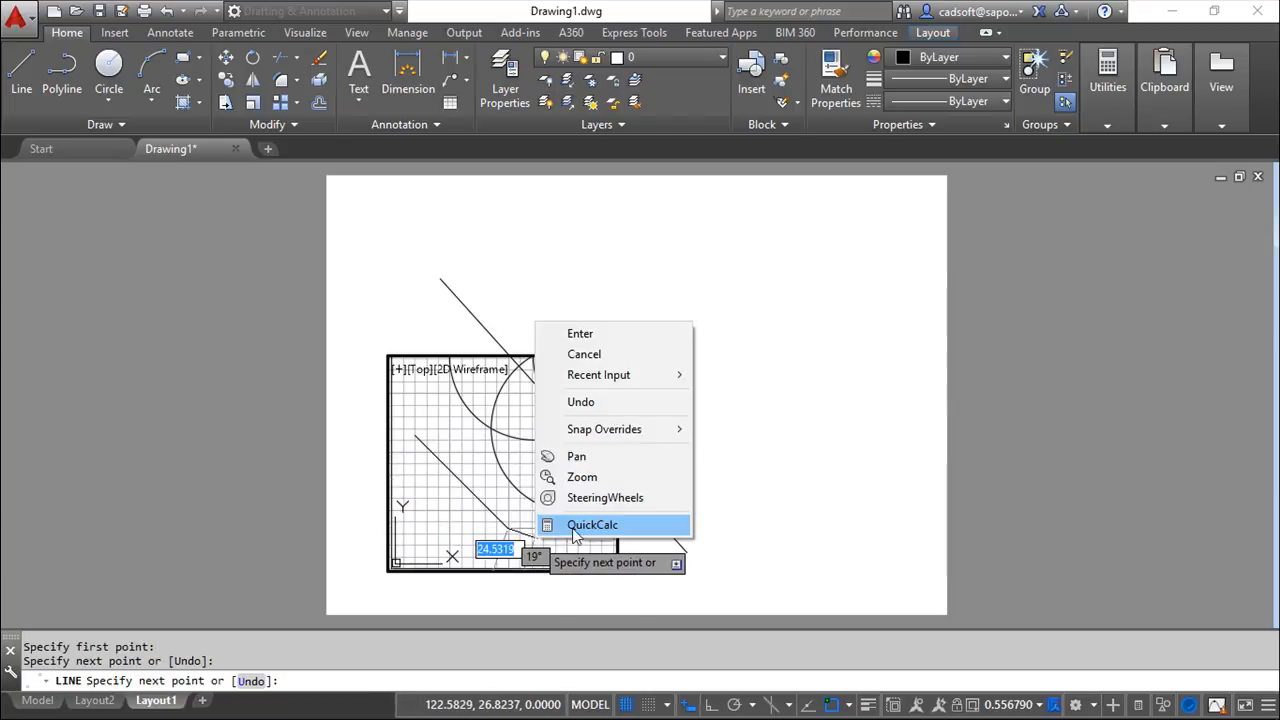
click(600, 334)
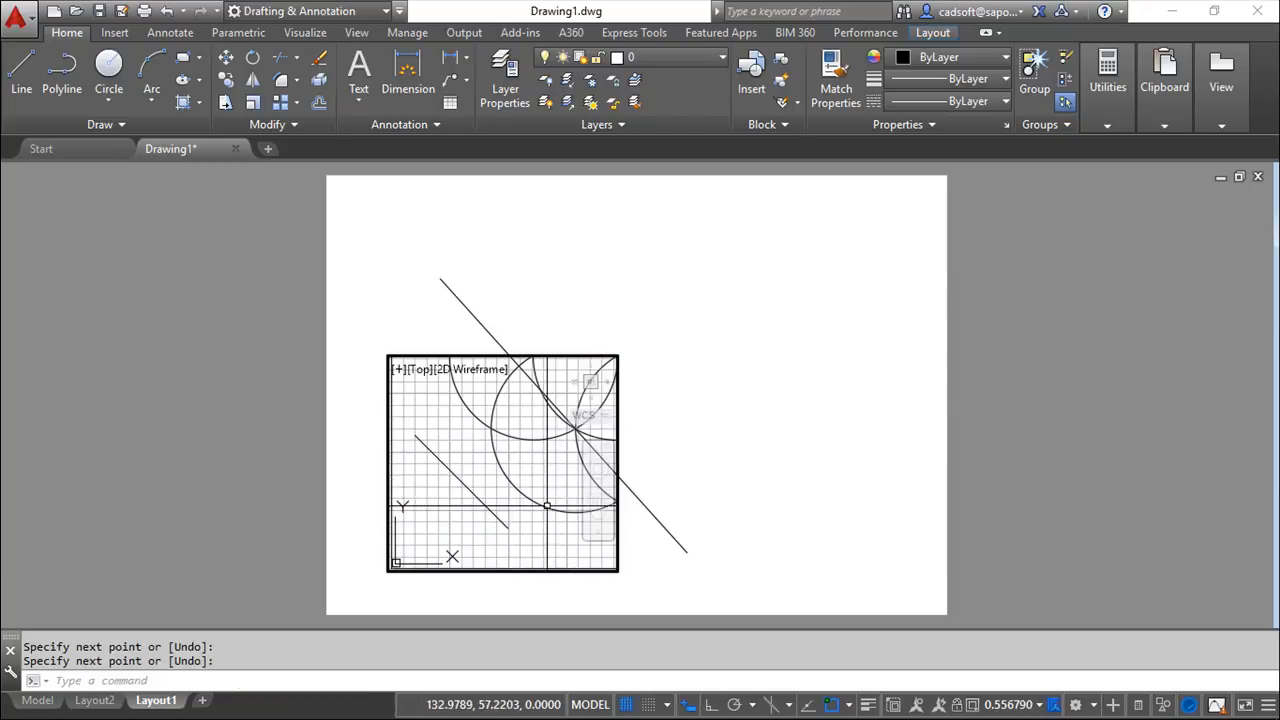
Check model space for the line drawn through the viewport, and return to paper space in Layout1
click(45, 702)
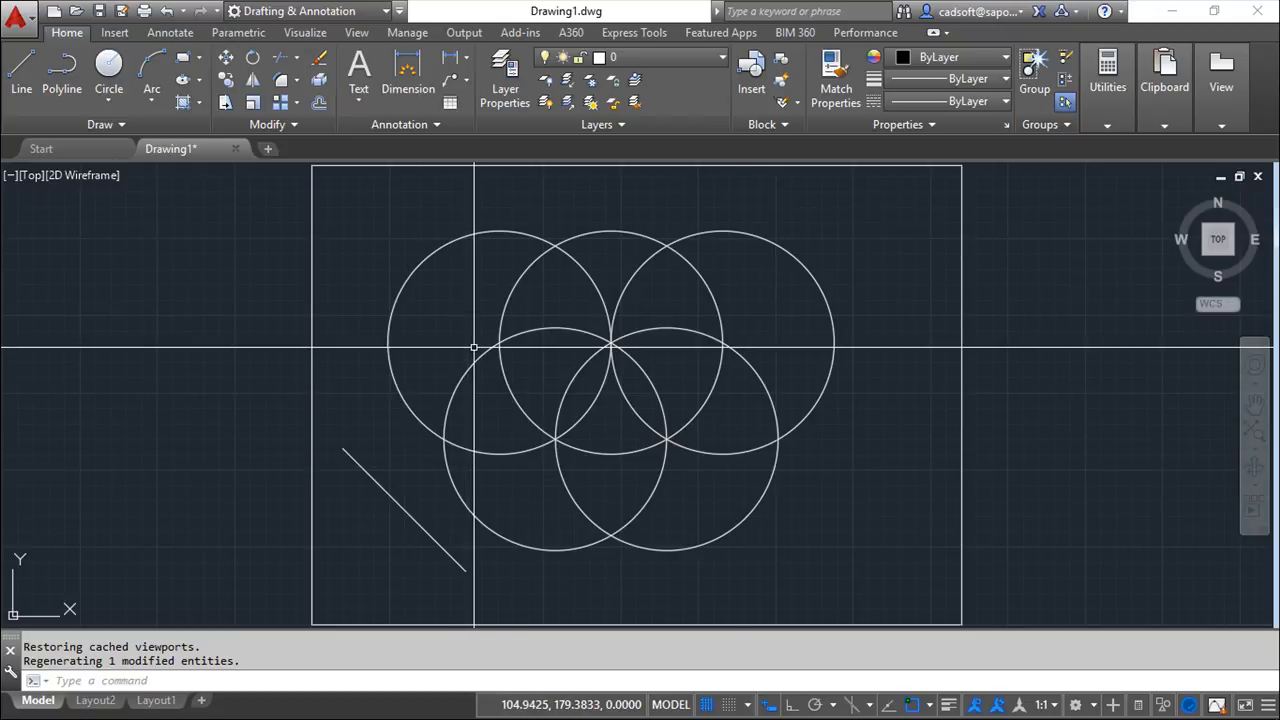
click(157, 700)
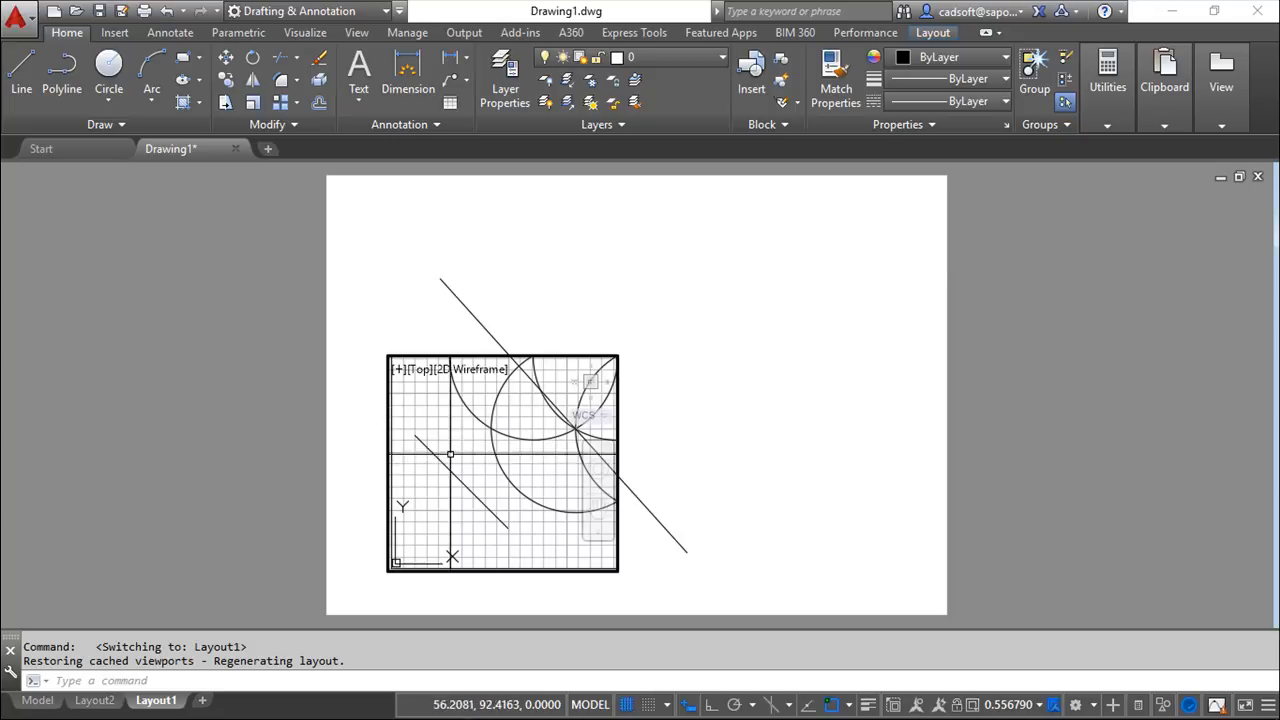
double_click(701, 372)
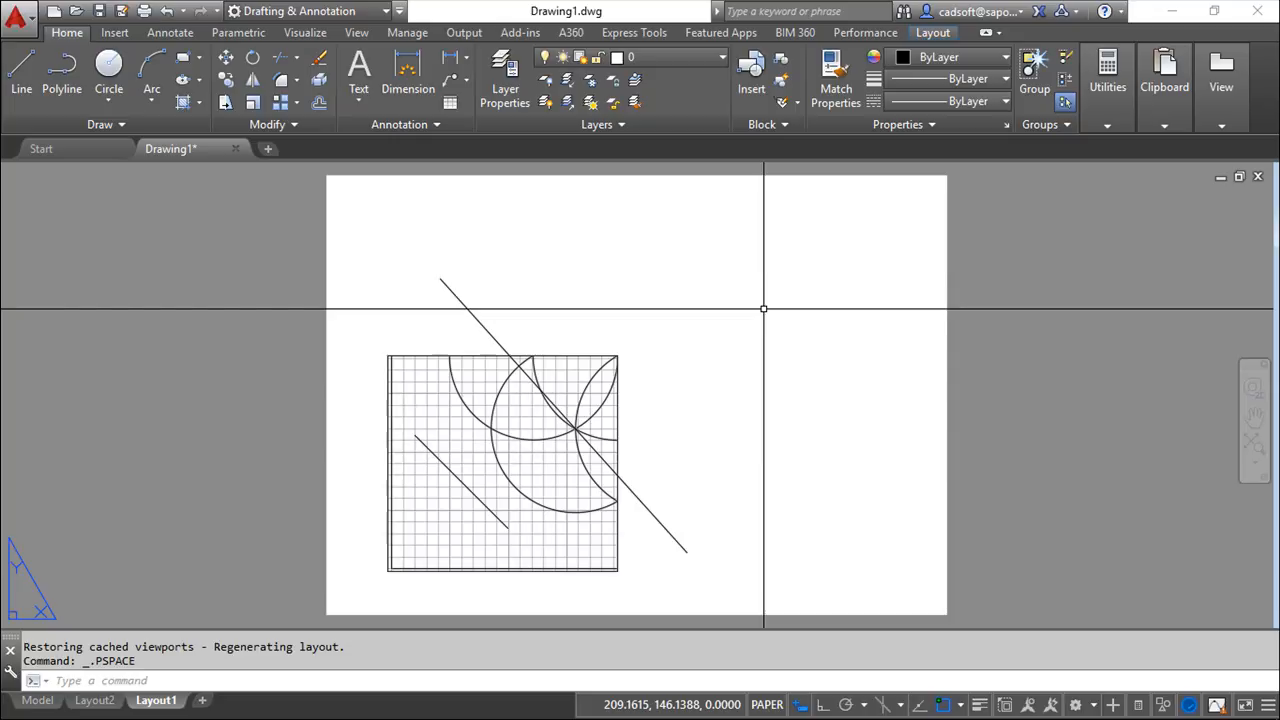
Activate the viewport and adjust the zoom and pan of the circles inside it
double_click(527, 530)
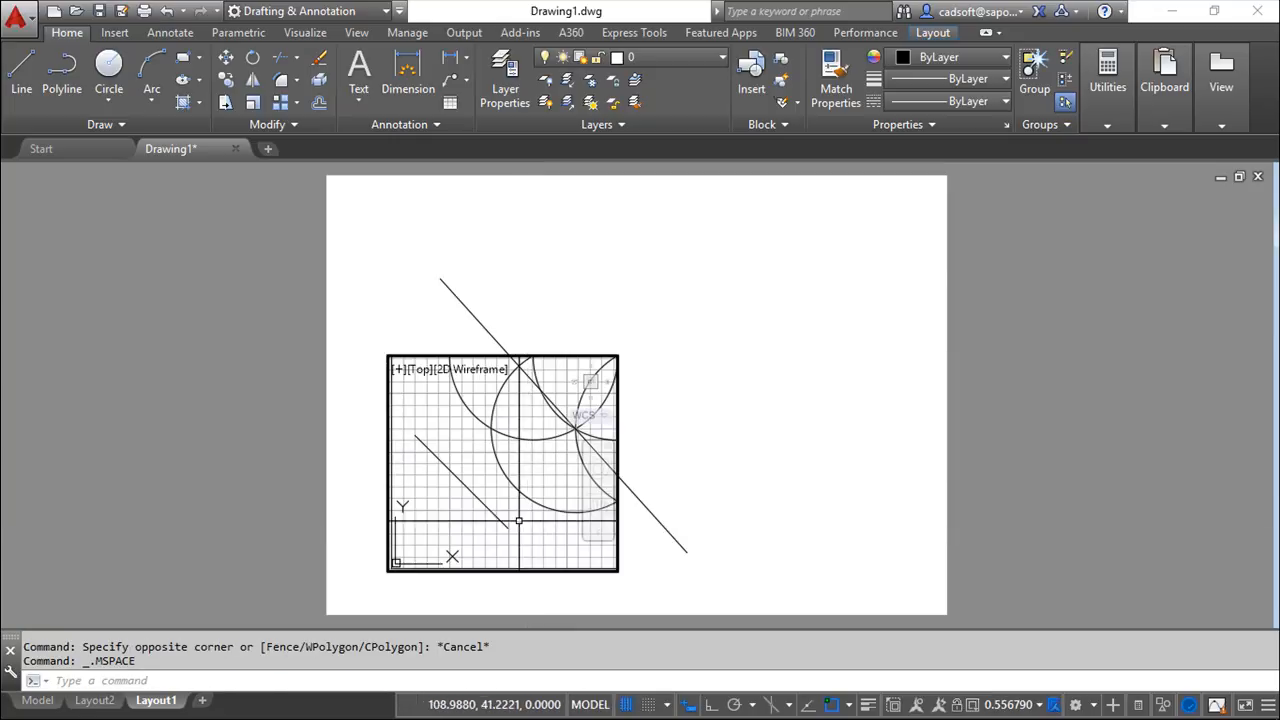
scroll(520, 522, up, 2)
scroll(515, 516, down, 4)
scroll(510, 520, up, 3)
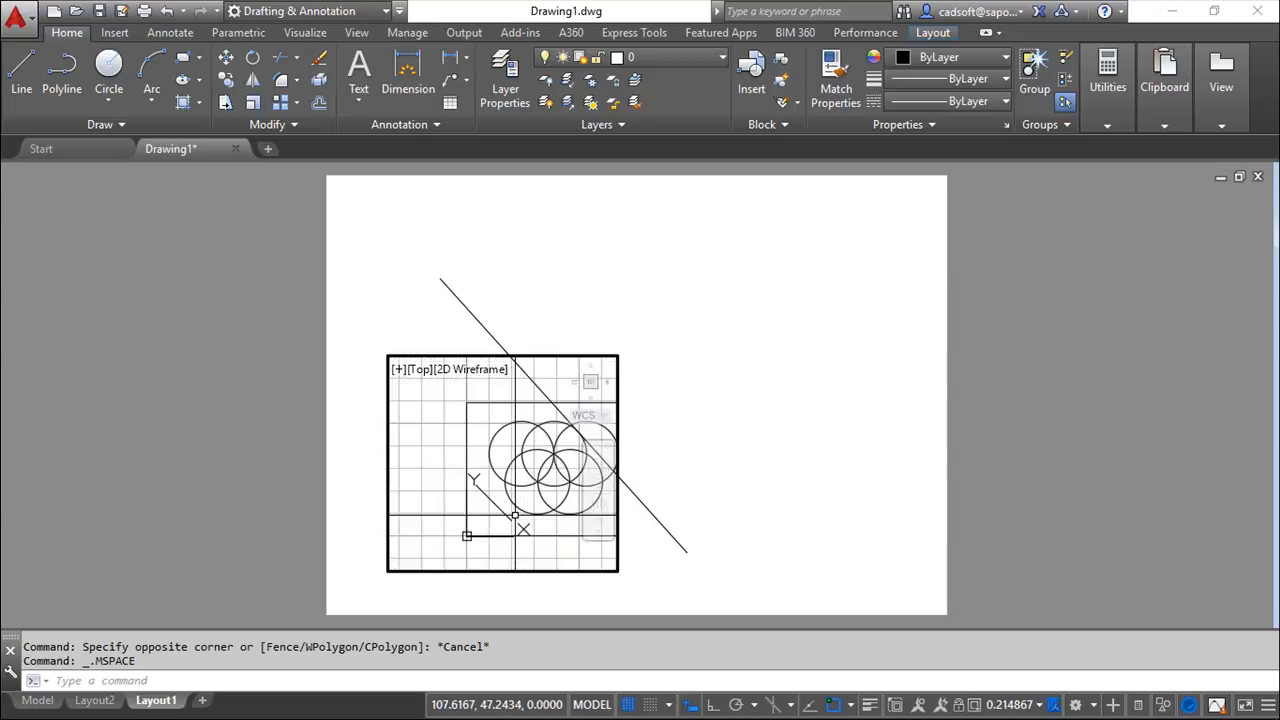
mouse_move(543, 473)
middle_down()
mouse_move(452, 511)
mouse_move(496, 455)
mouse_move(507, 482)
middle_up()
scroll(507, 482, down, 3)
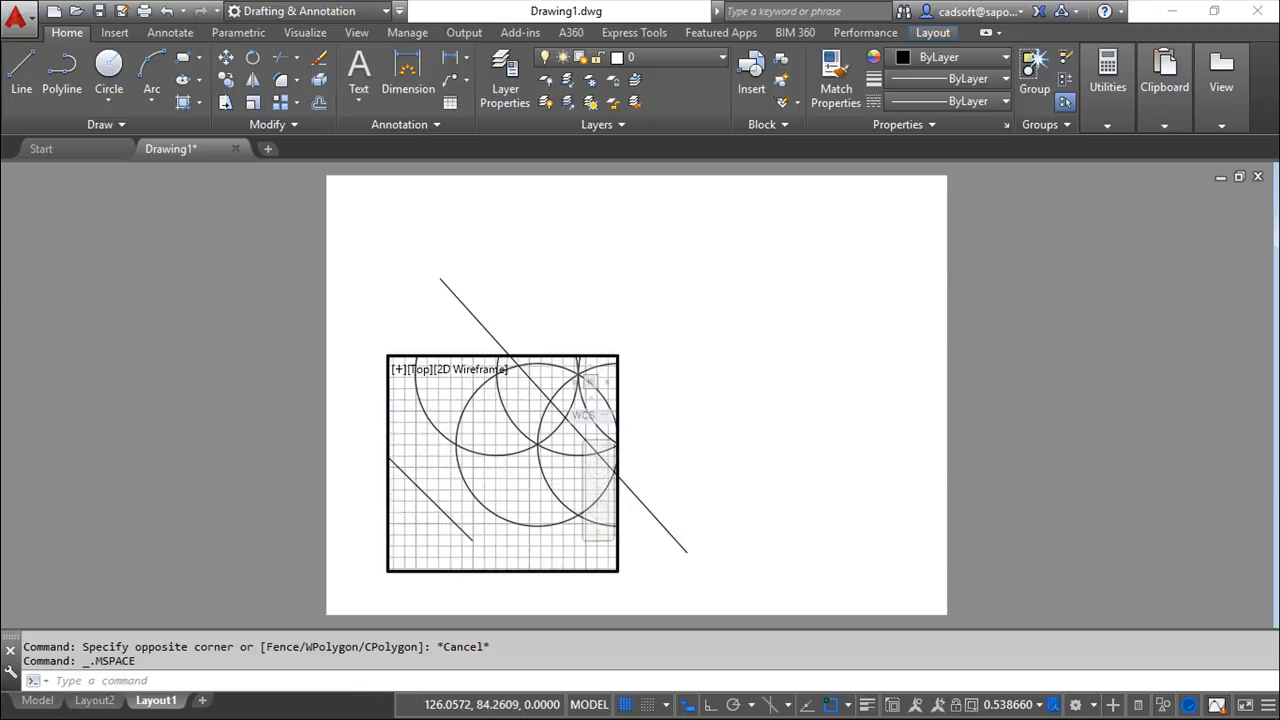
Turn off the viewport's grid and reposition the circles inside its frame, leaving paper space active
click(632, 706)
mouse_move(516, 506)
middle_down()
mouse_move(478, 524)
mouse_move(496, 516)
middle_up()
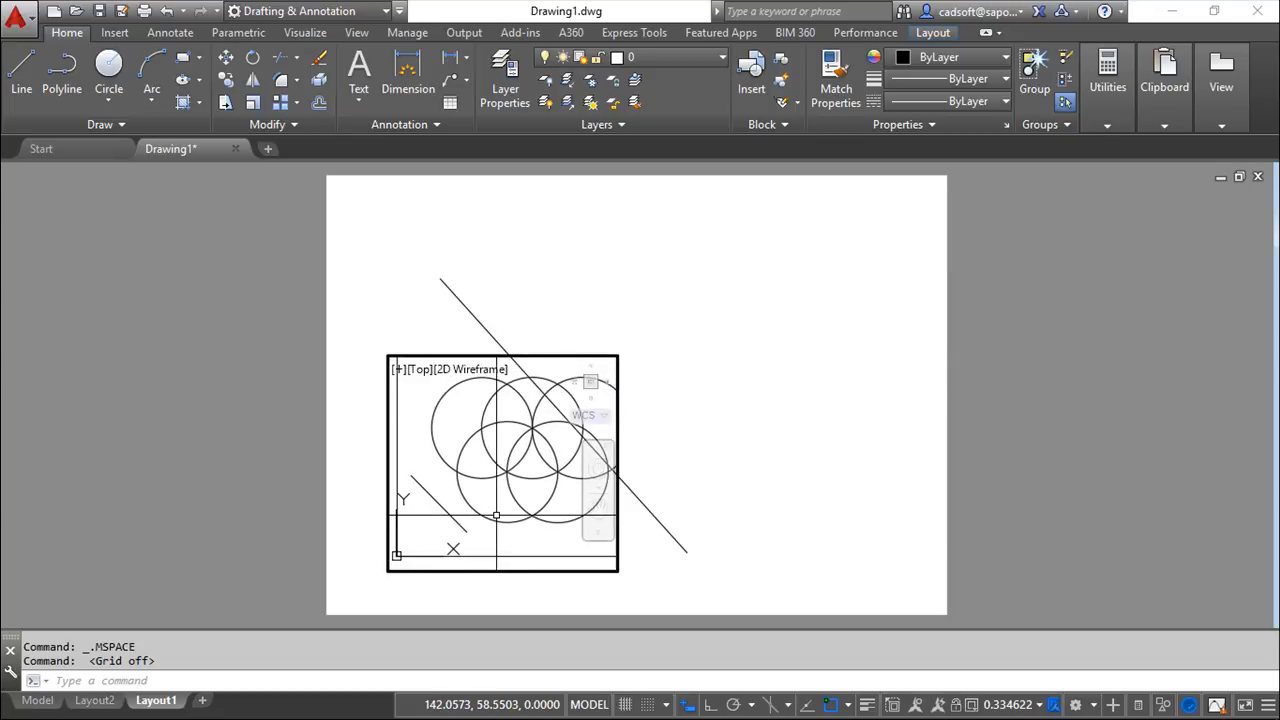
double_click(686, 440)
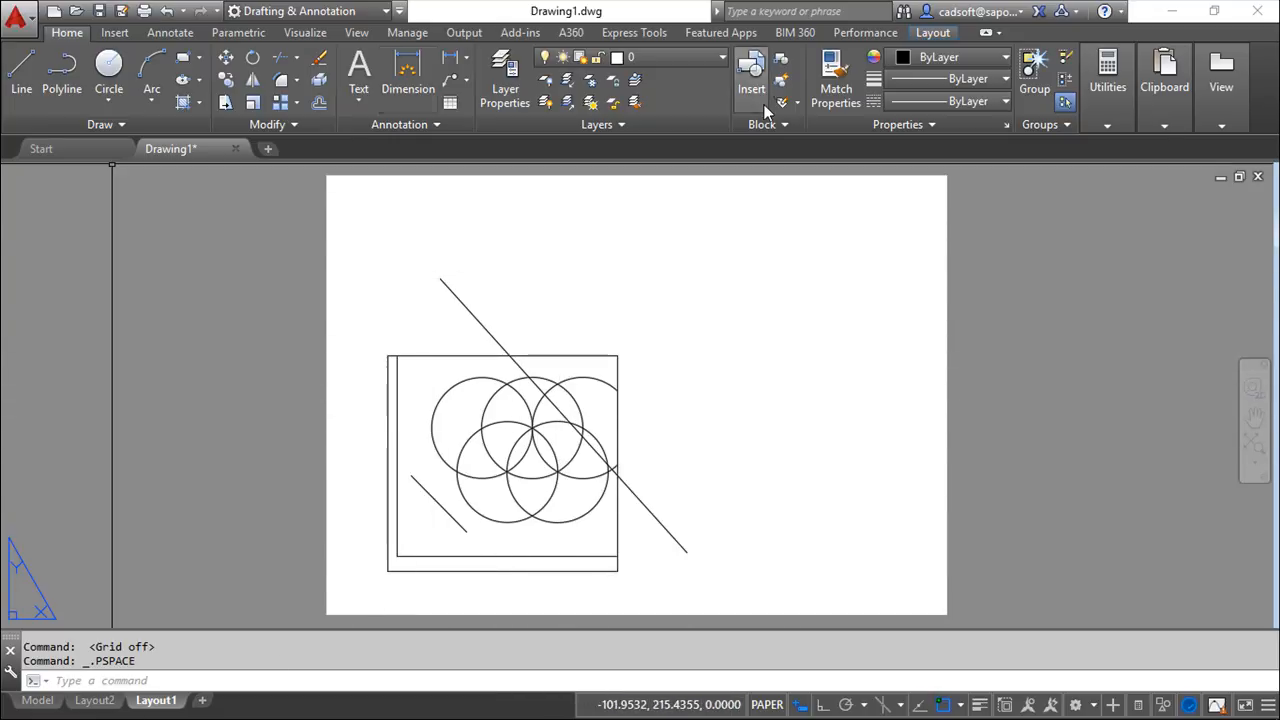
Create a second rectangular viewport in the sheet's empty upper-right area, above and beside the first viewport
click(932, 34)
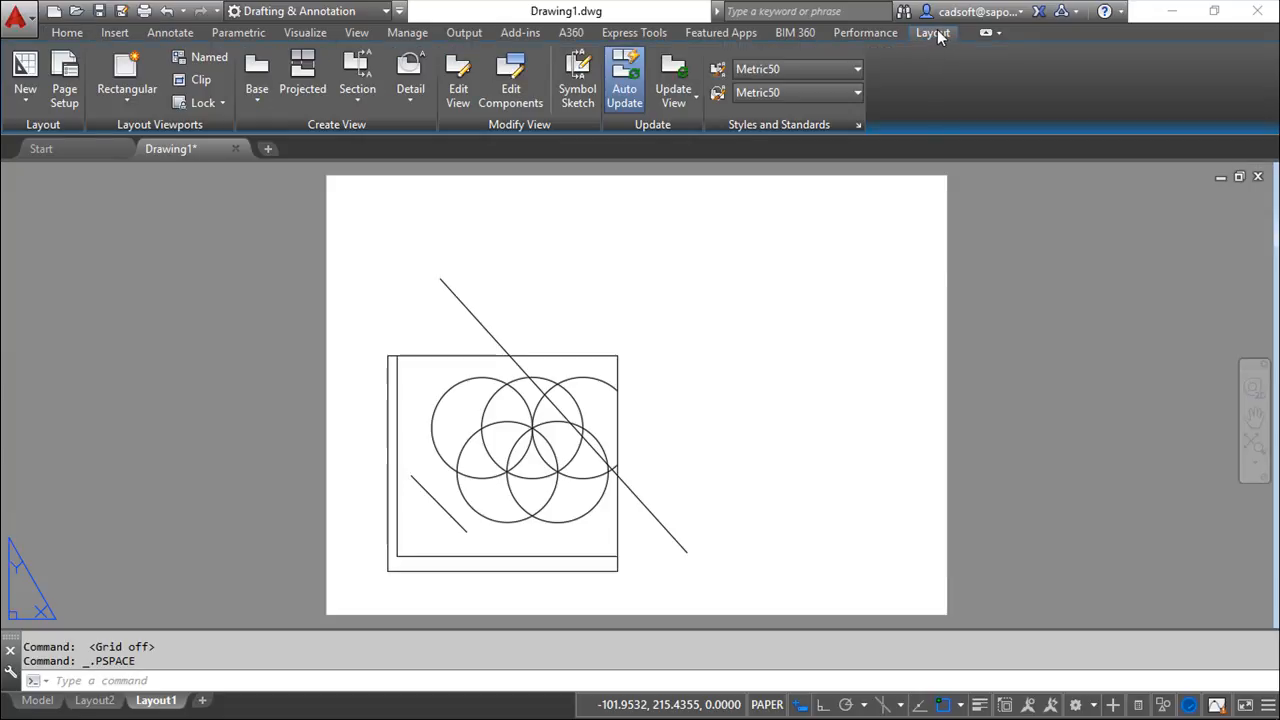
click(124, 100)
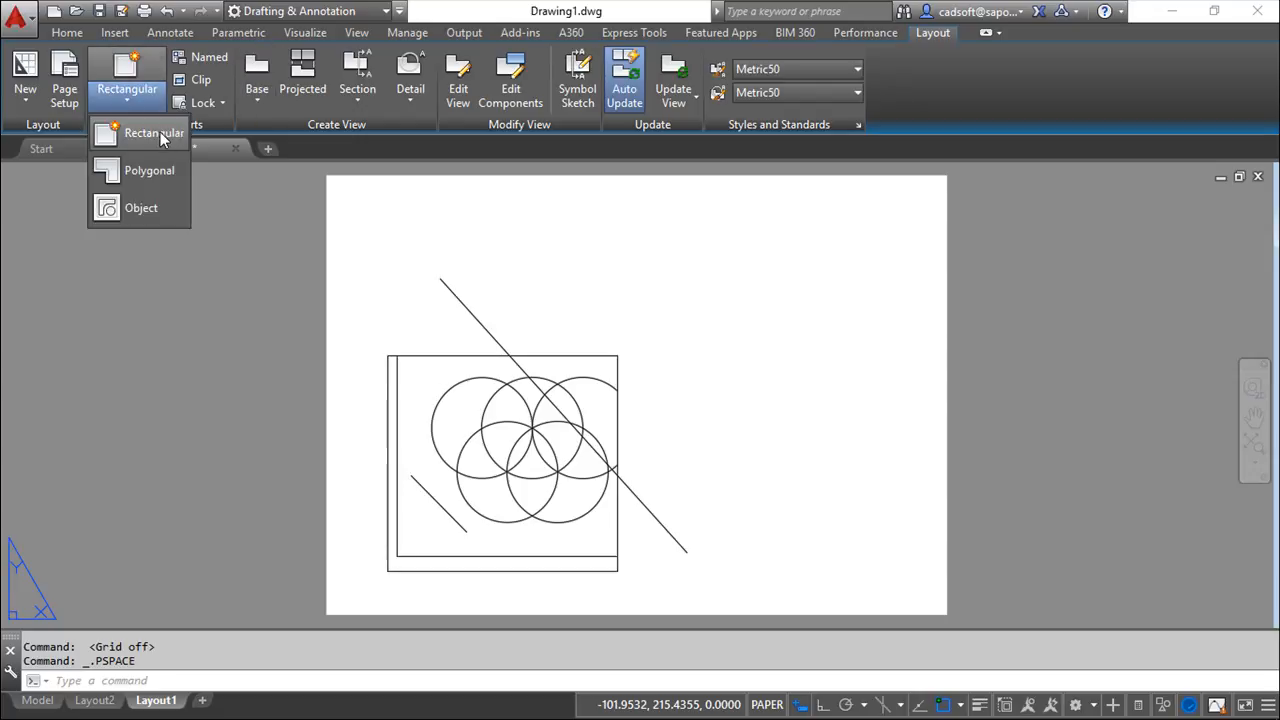
click(140, 134)
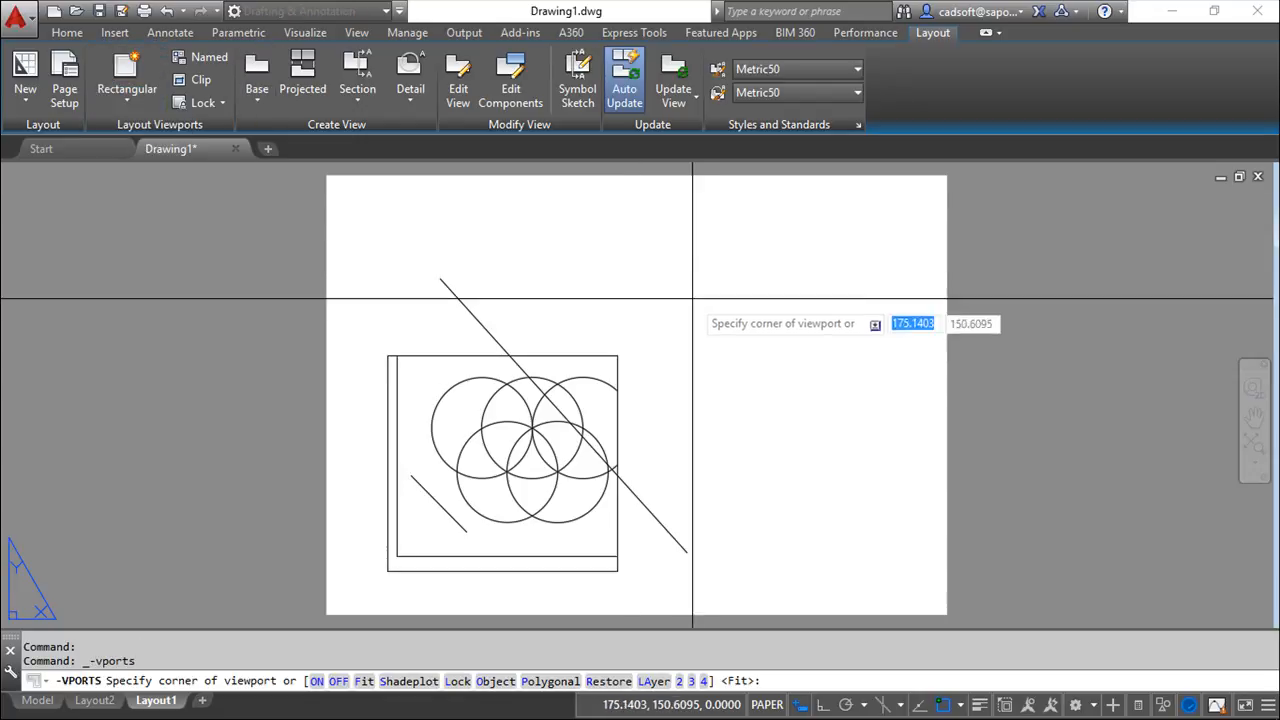
click(643, 231)
click(878, 435)
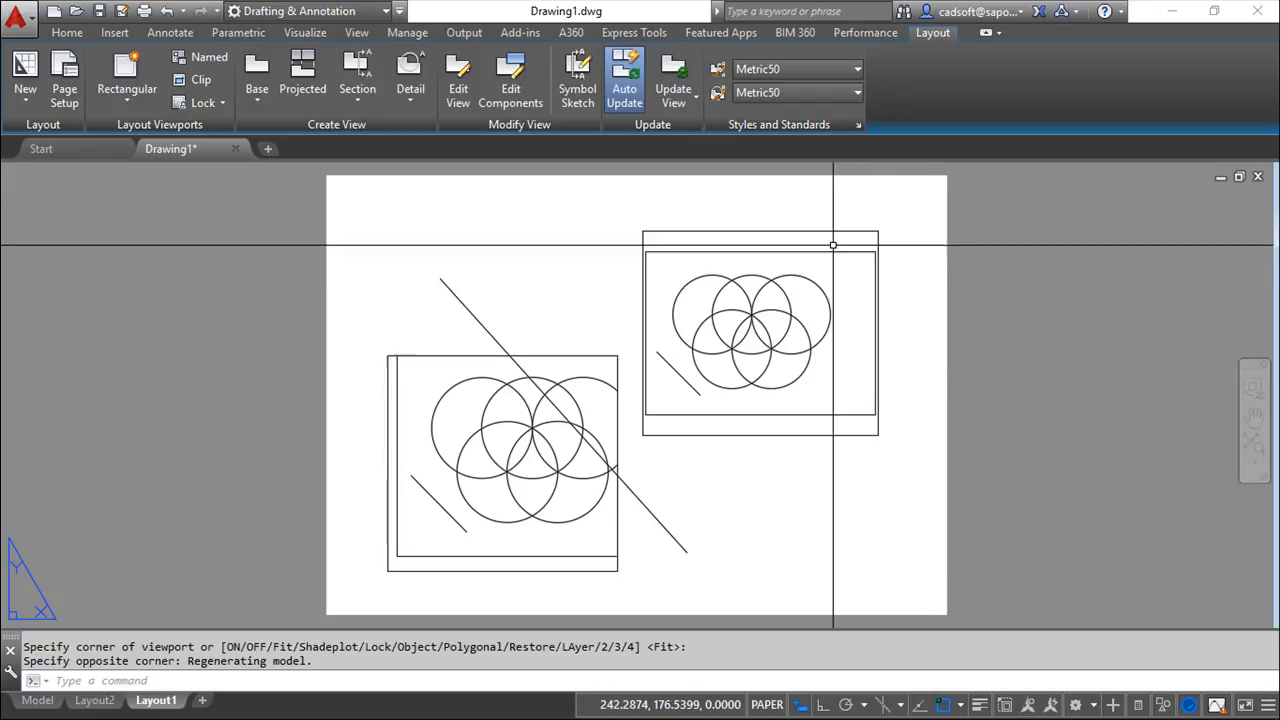
Activate the new viewport's model space and return to paper space
double_click(842, 280)
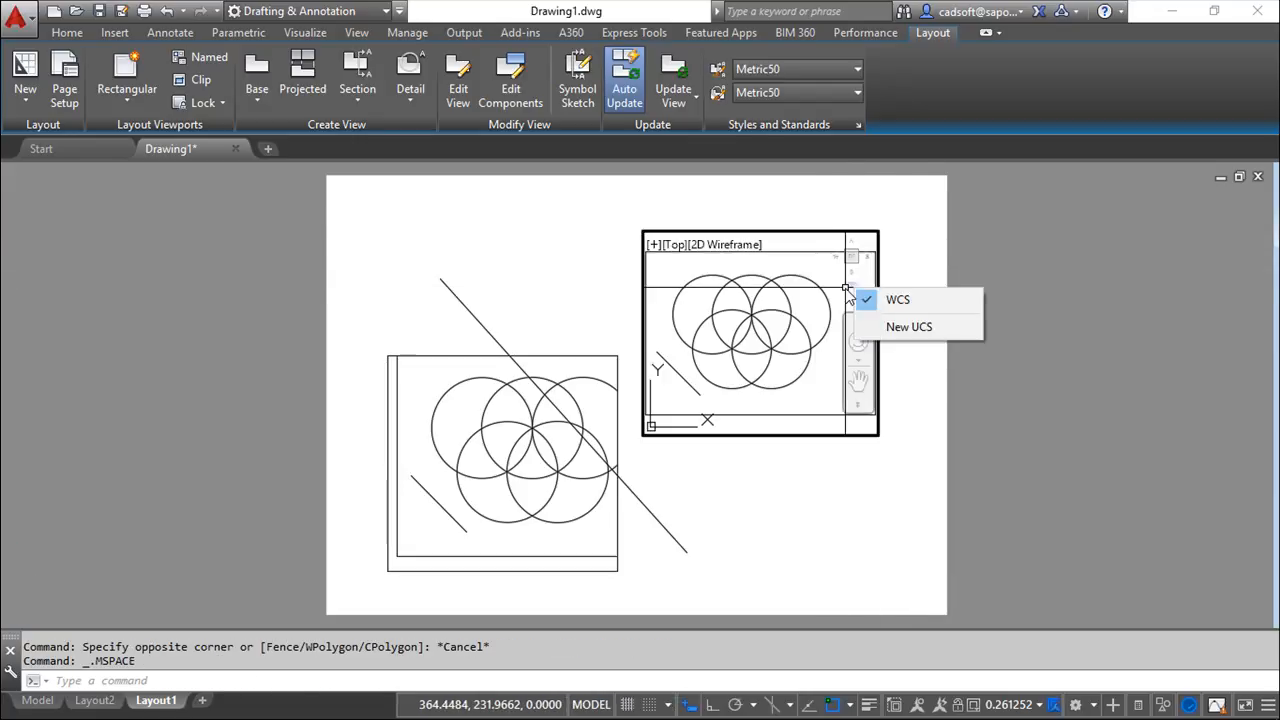
key(Escape)
double_click(914, 274)
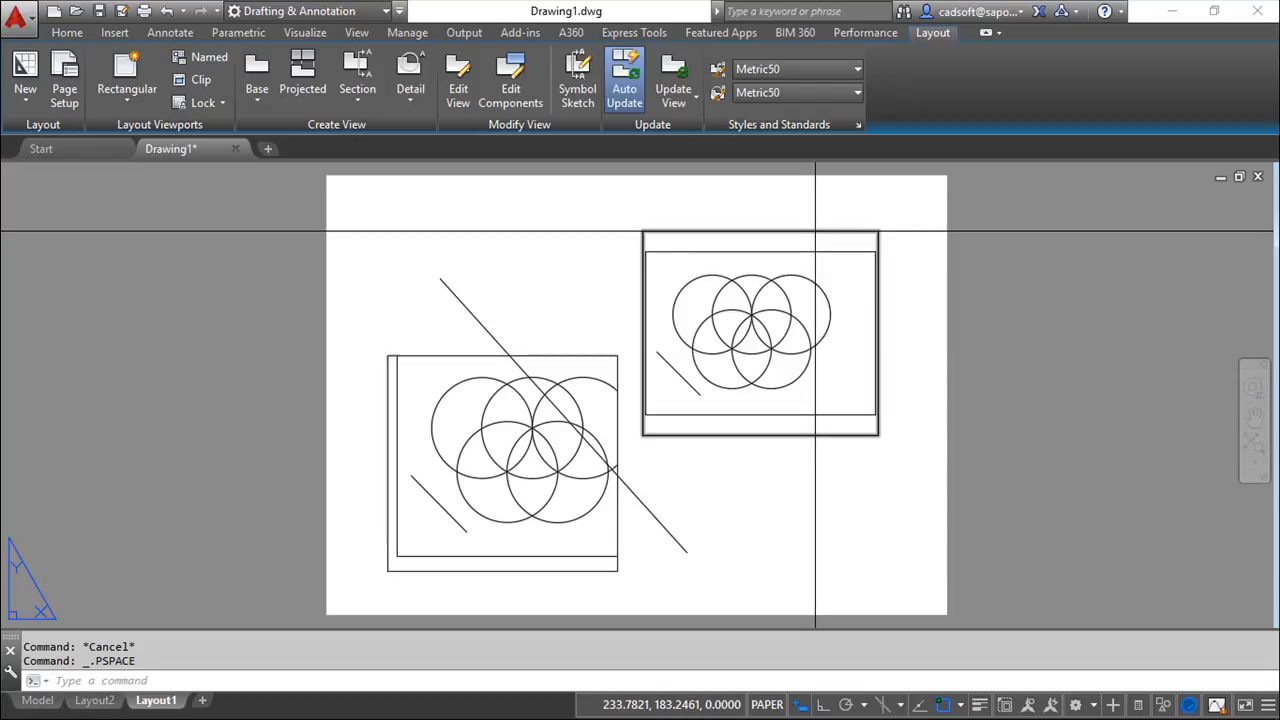
click(816, 232)
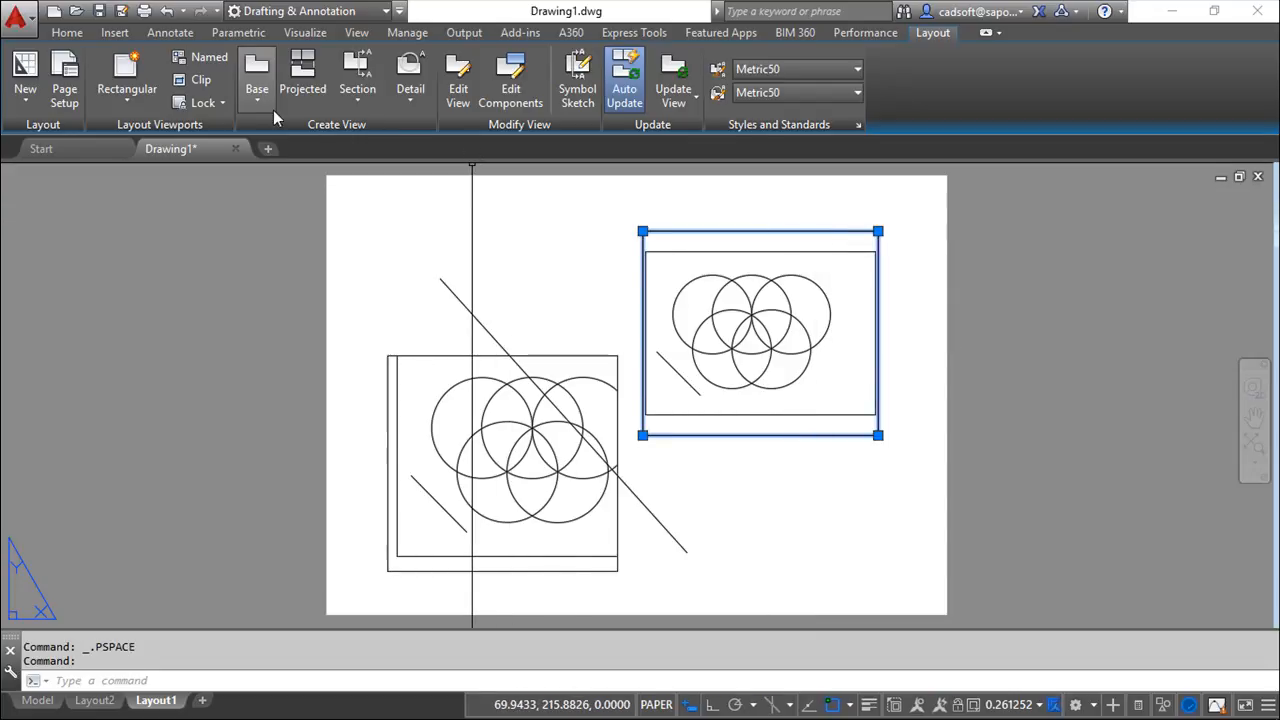
click(210, 102)
click(212, 133)
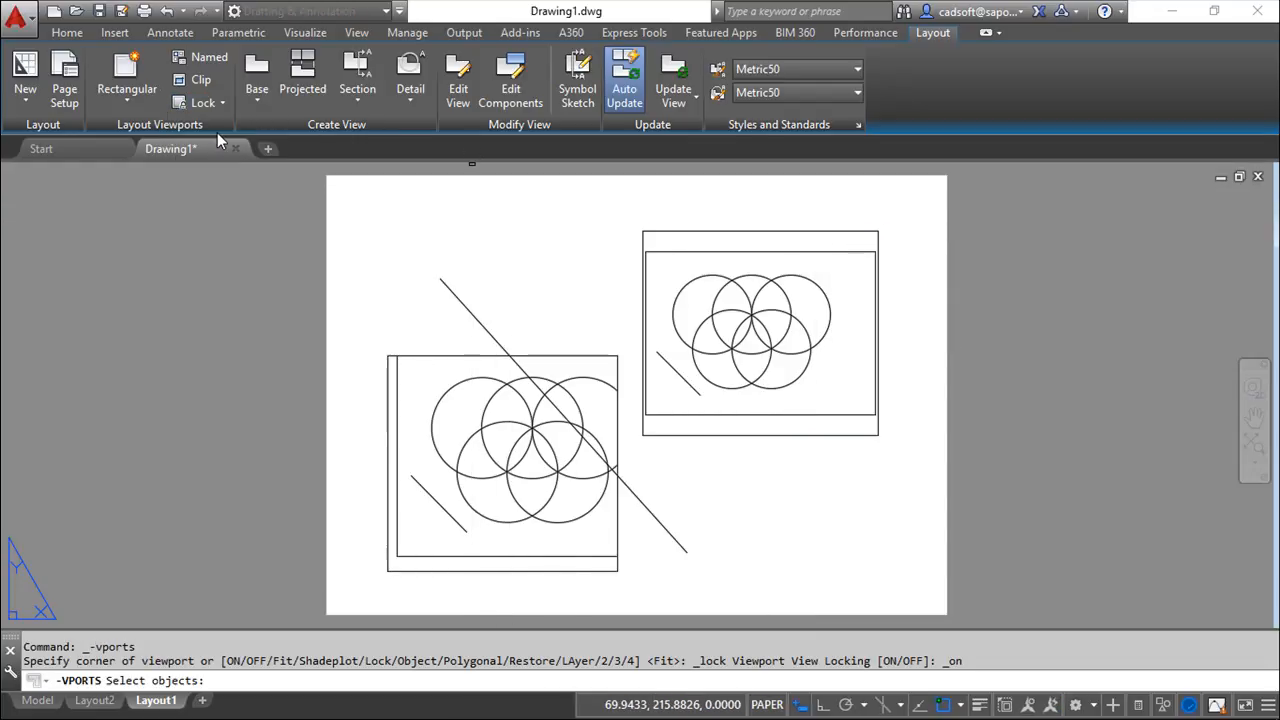
click(798, 352)
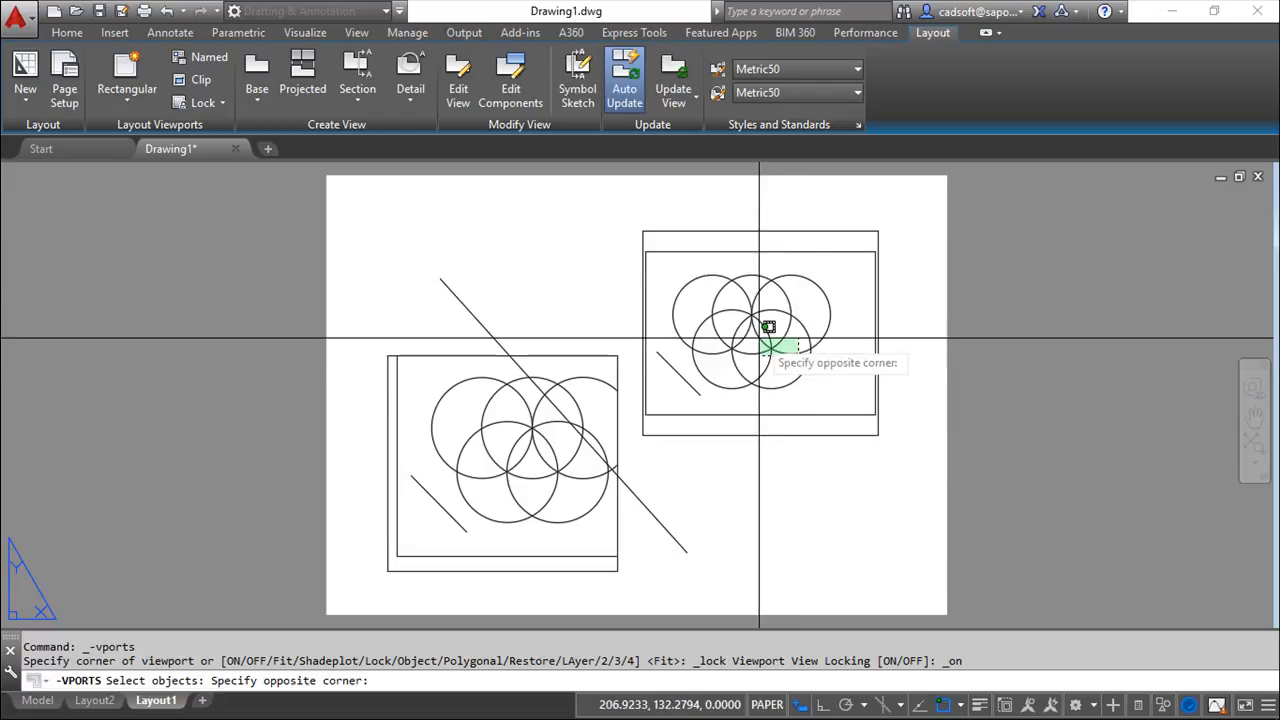
key(Escape)
Activate the upper-right viewport and enlarge the circles inside it by zooming its model space
double_click(849, 271)
scroll(767, 344, up, 5)
scroll(767, 344, down, 5)
click(193, 104)
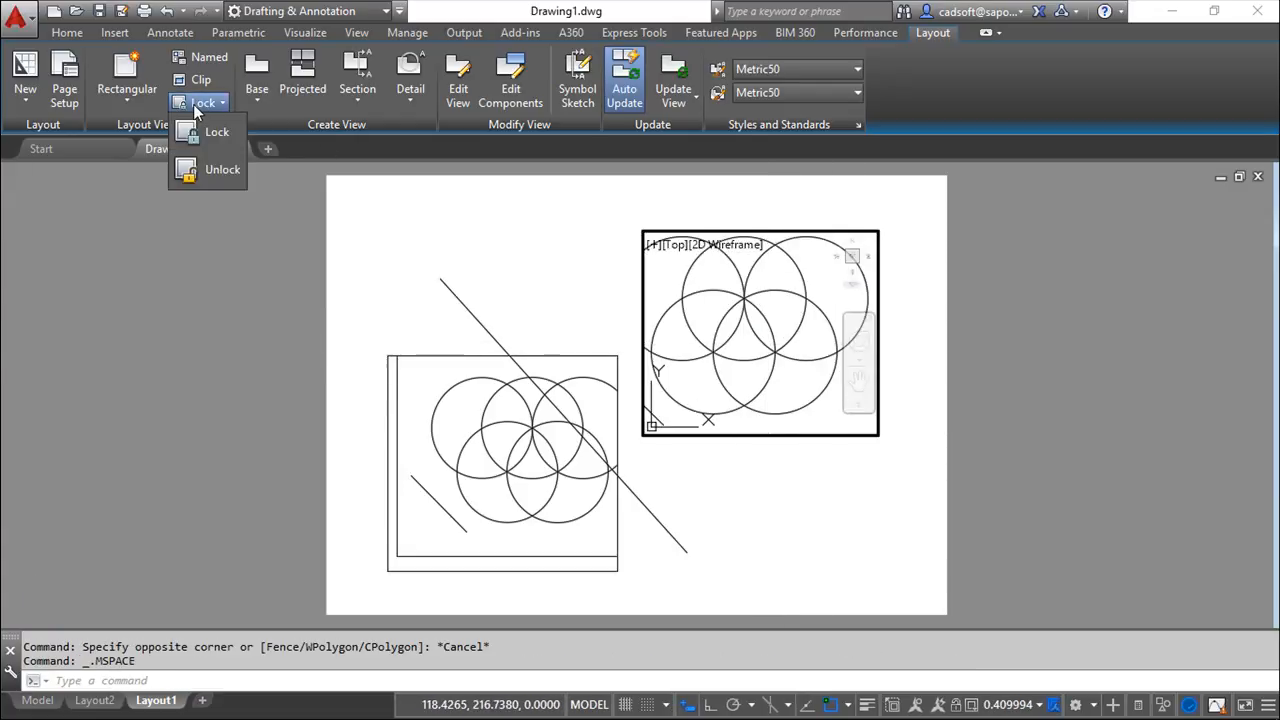
click(200, 135)
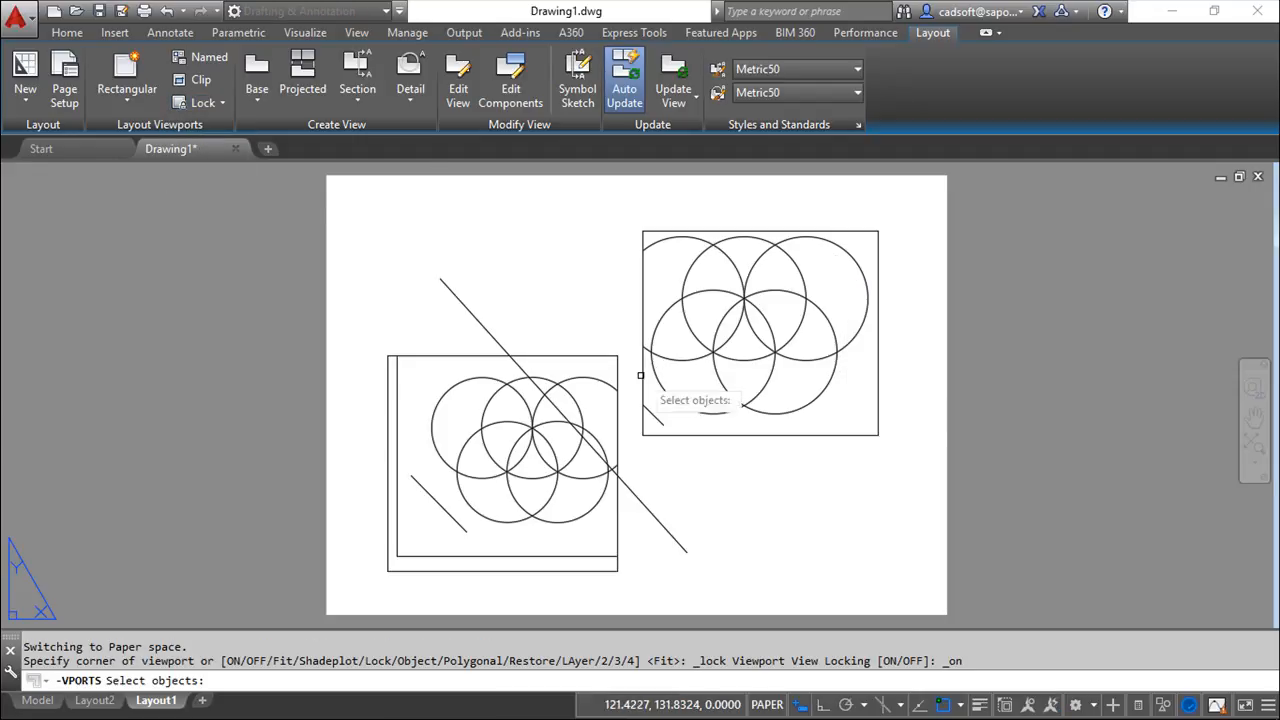
click(797, 369)
double_click(795, 374)
key(Escape)
key(Escape)
key(Escape)
key(Escape)
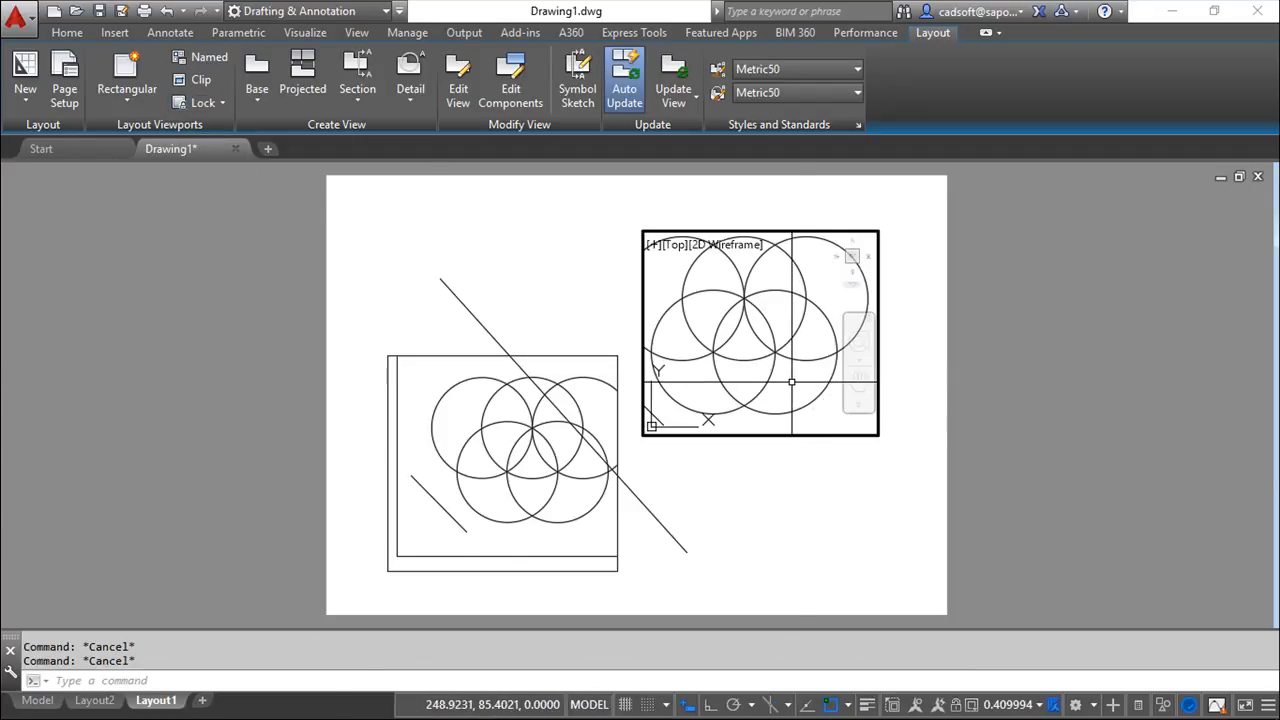
Zoom the circles in and out inside the active upper-right viewport, and return to paper space
click(790, 382)
scroll(789, 381, up, 3)
scroll(789, 381, down, 3)
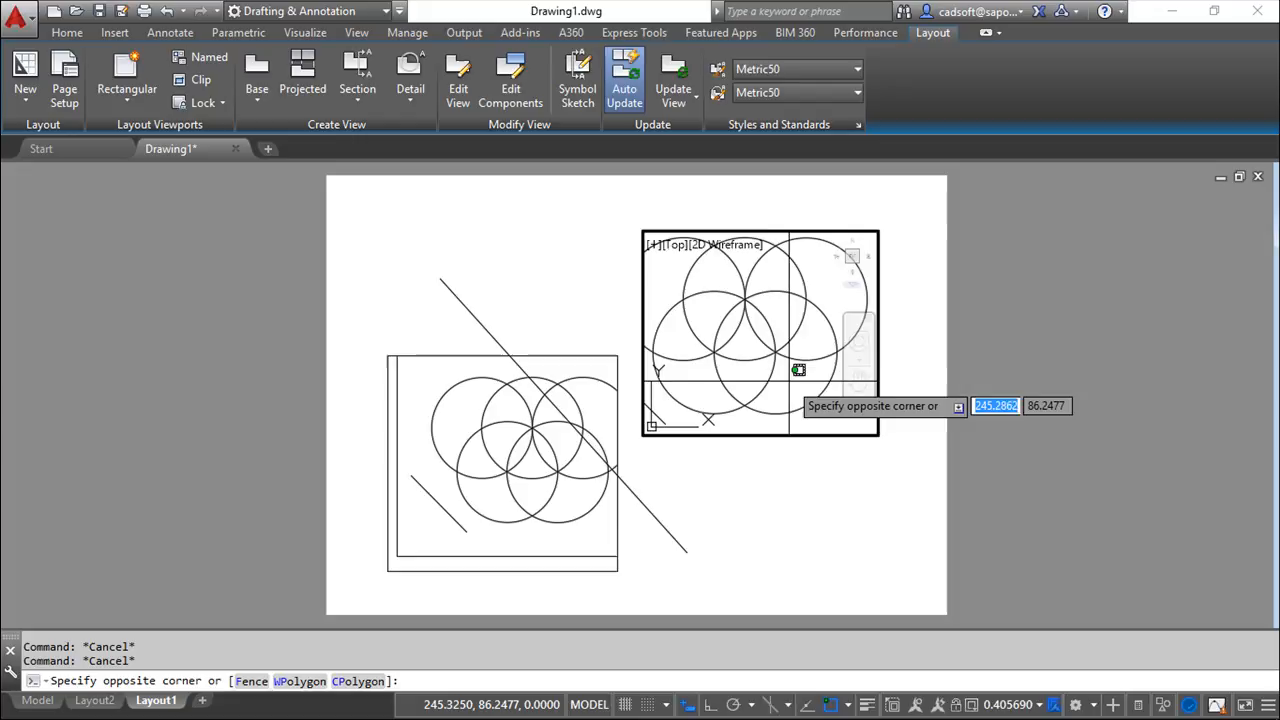
double_click(828, 495)
click(833, 477)
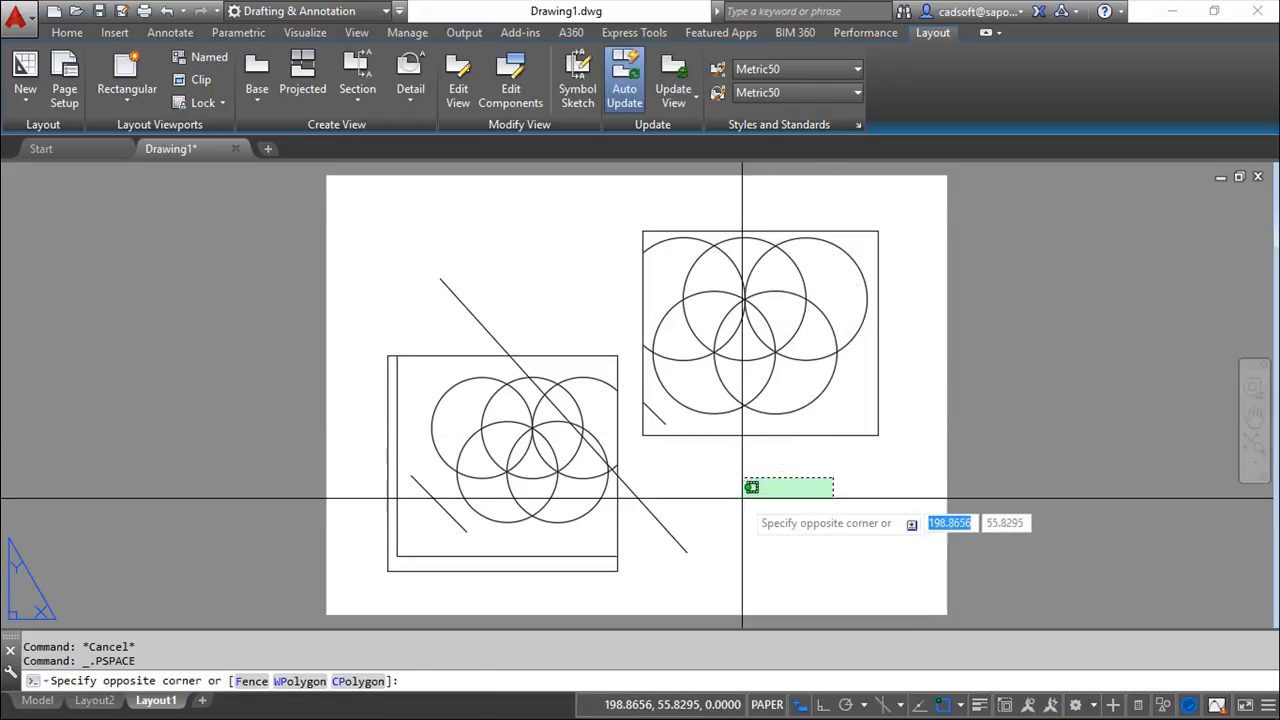
key(Escape)
Lock the view of the upper-right viewport by selecting its frame
click(218, 105)
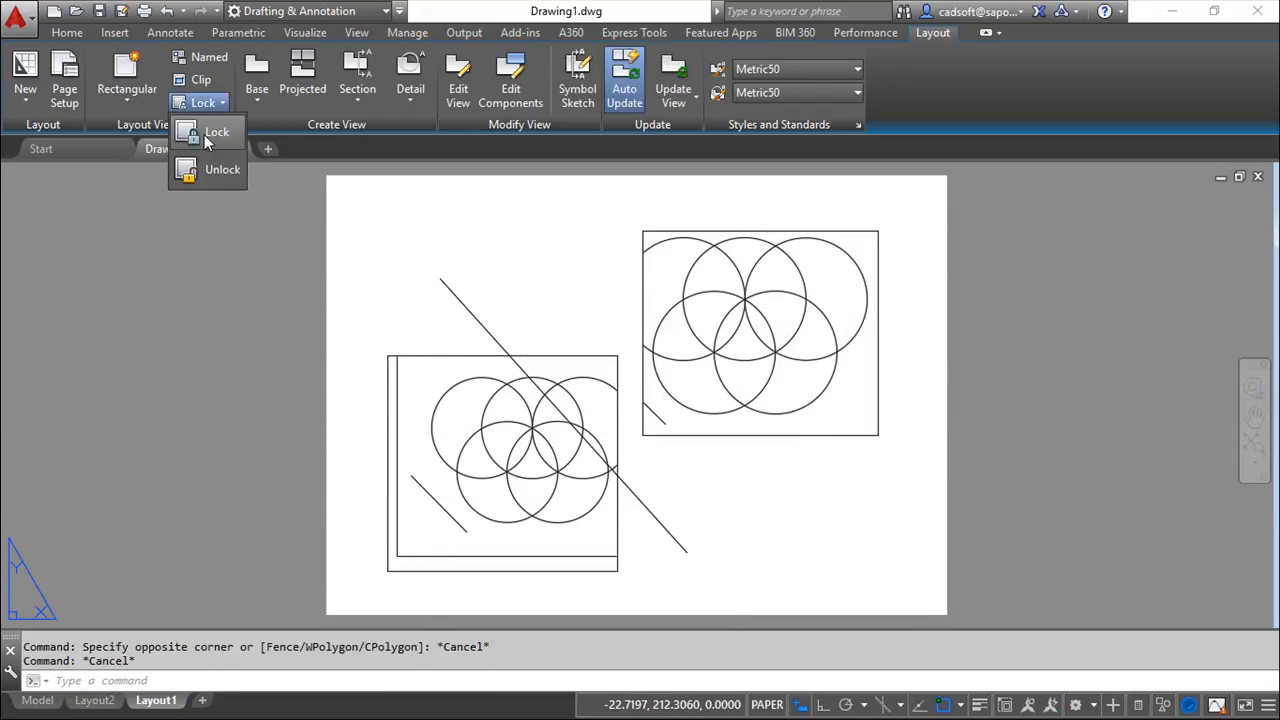
click(205, 133)
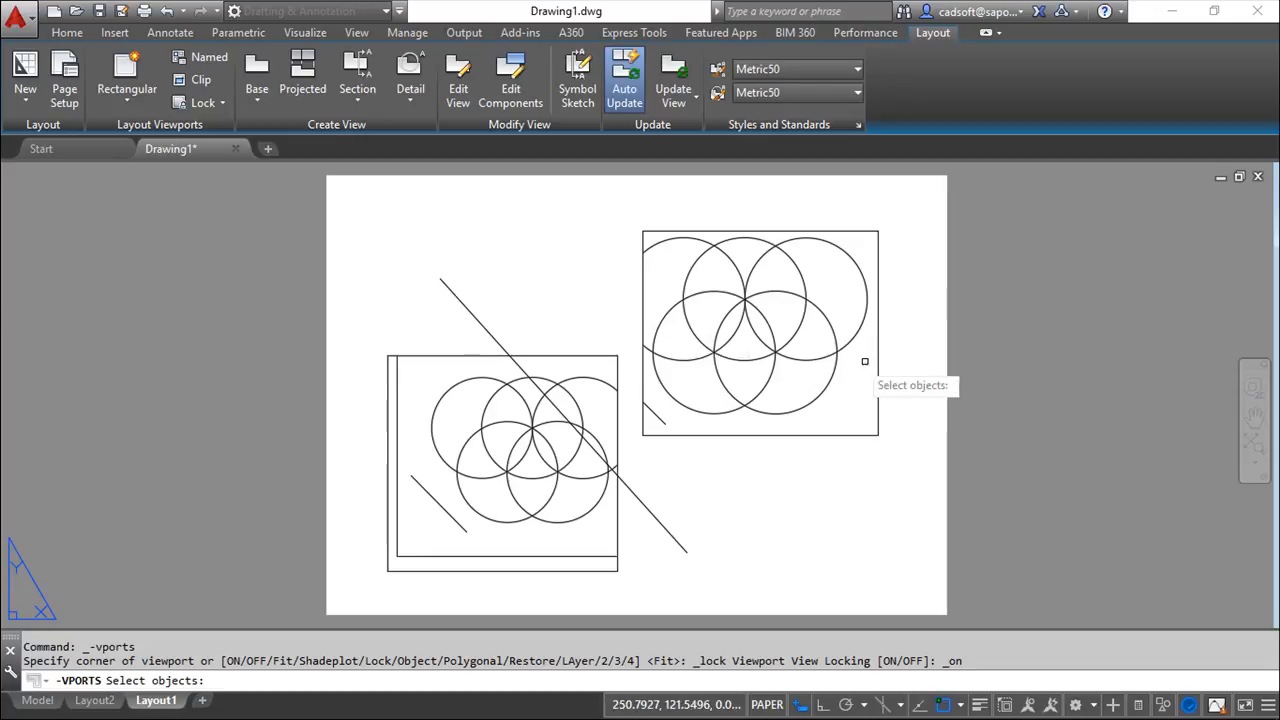
click(836, 434)
key(Return)
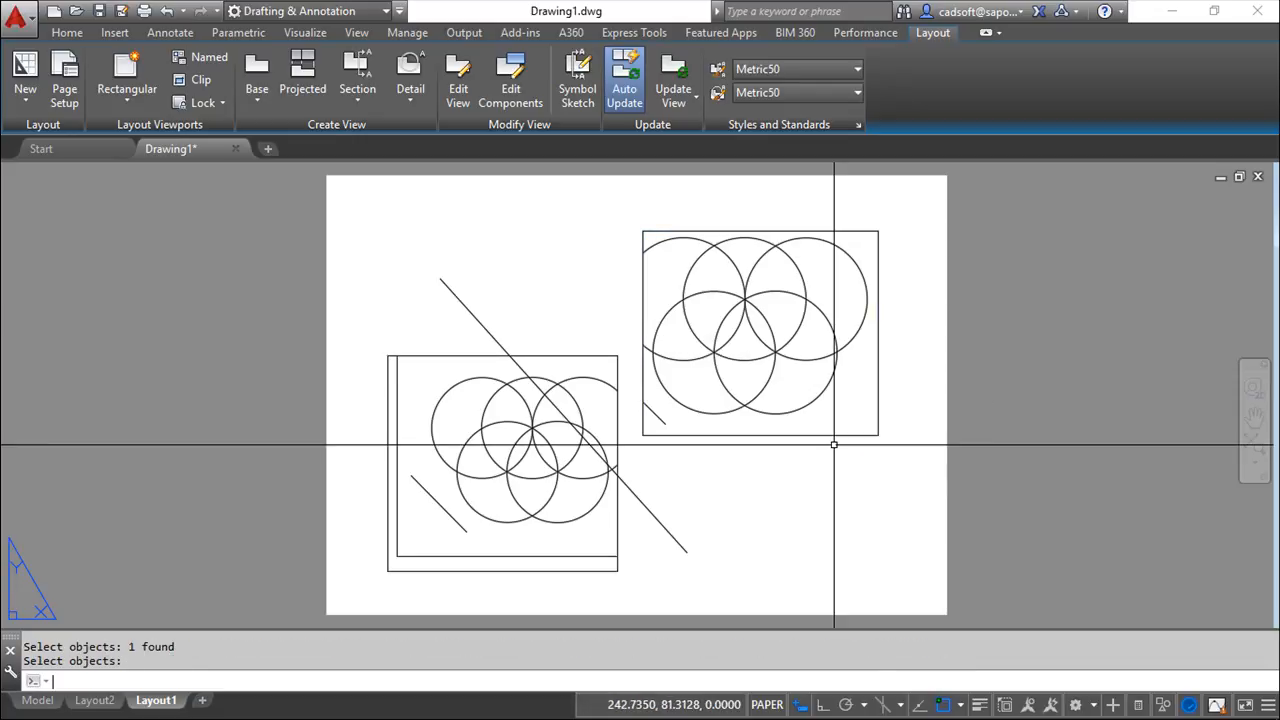
key(Escape)
key(Escape)
Activate the locked upper-right viewport and zoom in and out to test how the view lock behaves
double_click(808, 420)
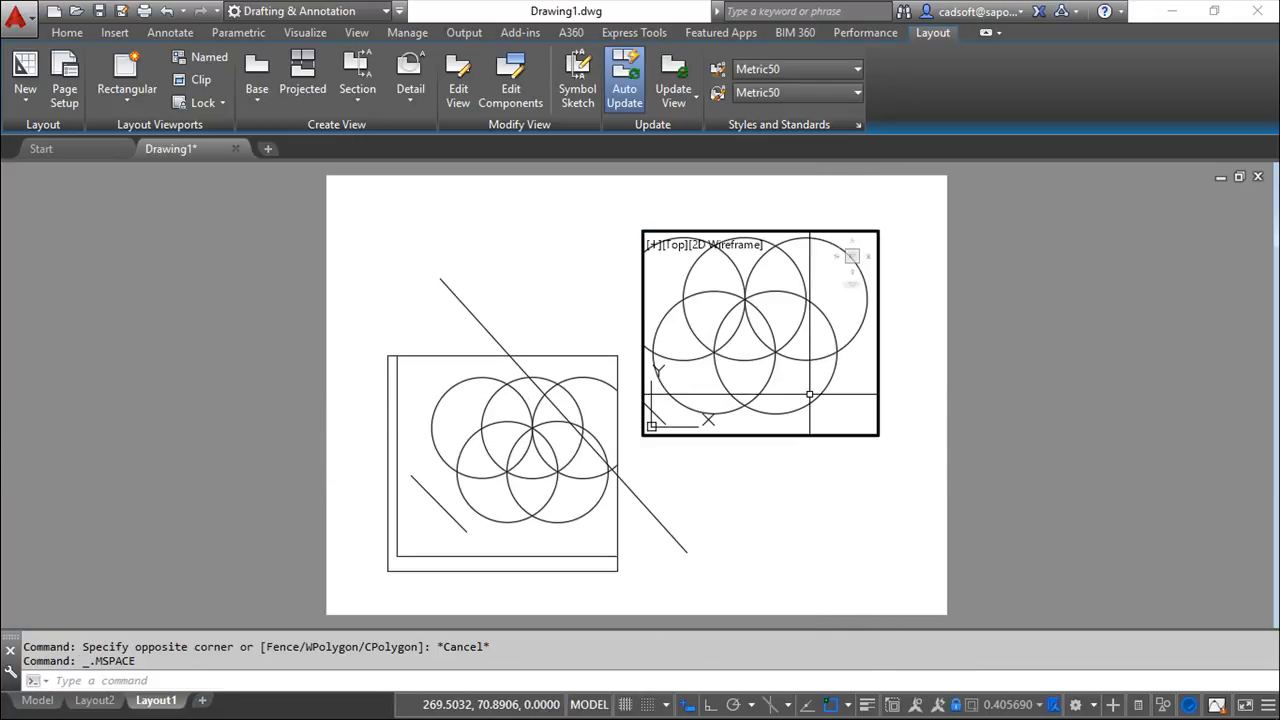
scroll(808, 395, up, 4)
scroll(810, 395, down, 2)
scroll(810, 395, down, 4)
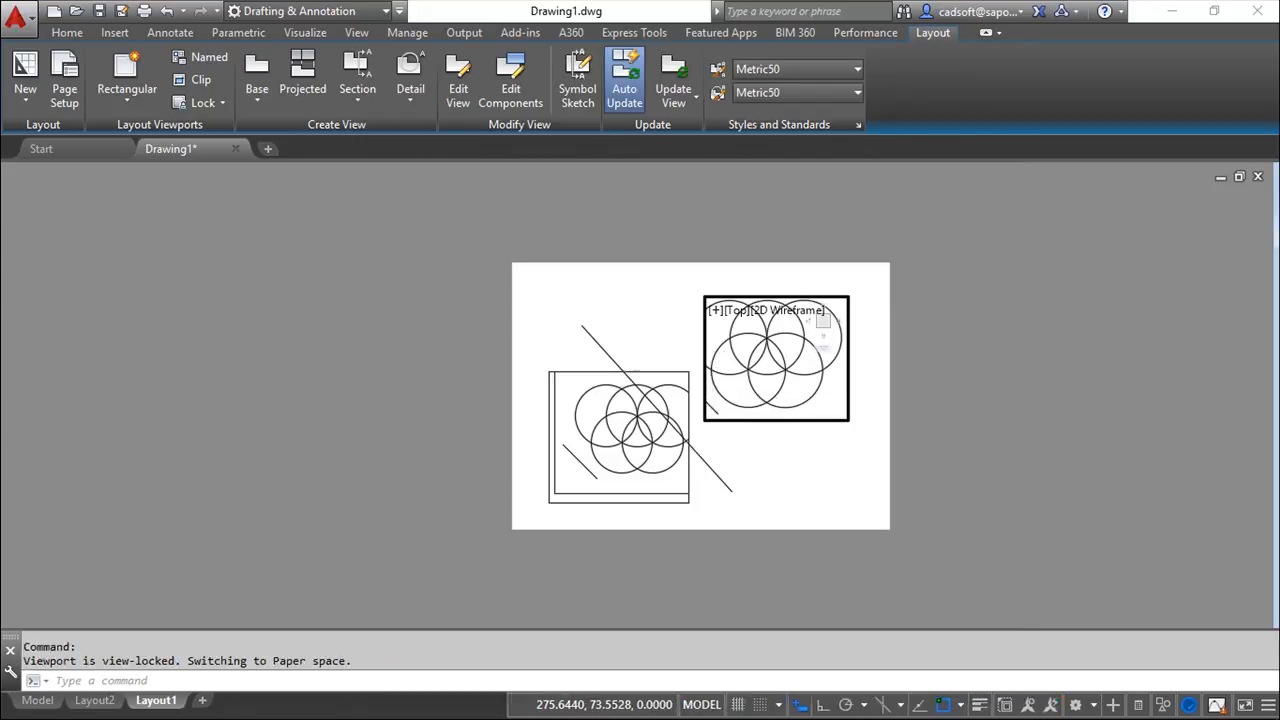
scroll(810, 395, up, 2)
scroll(805, 395, down, 2)
scroll(803, 395, up, 2)
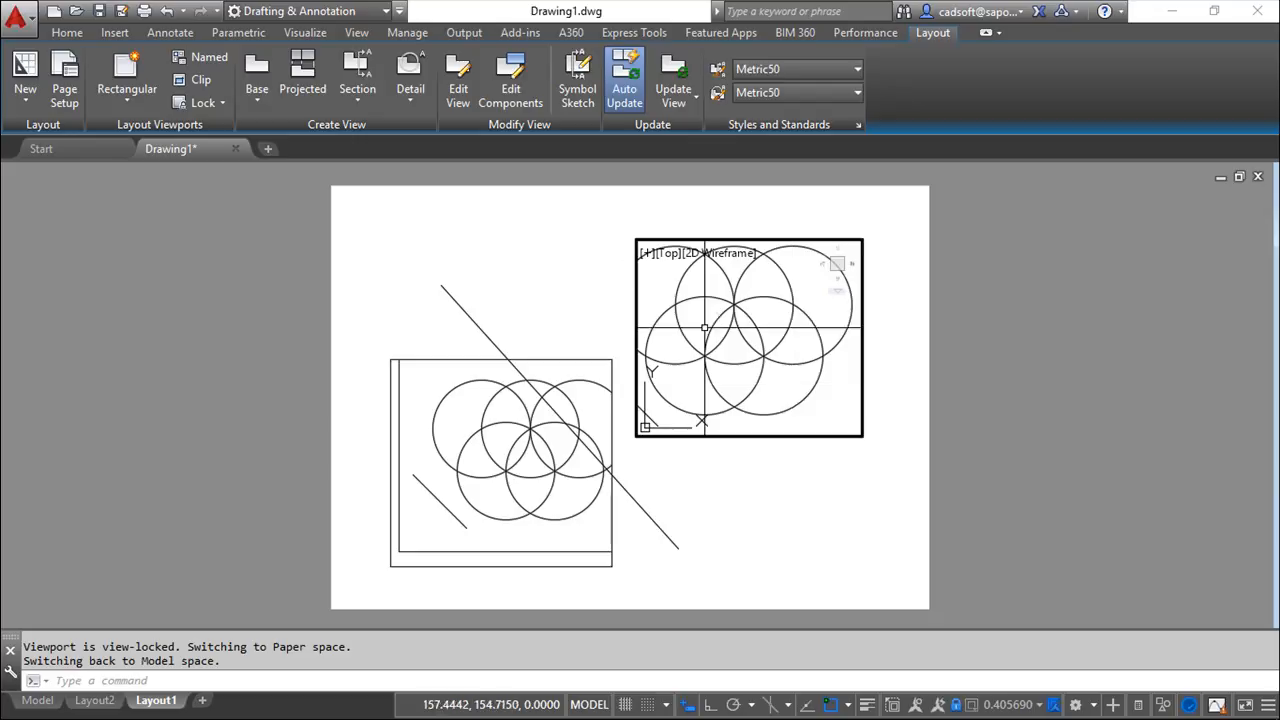
Return to paper space and unlock the view of the upper-right viewport
key(Escape)
key(Escape)
double_click(741, 483)
key(Escape)
click(221, 102)
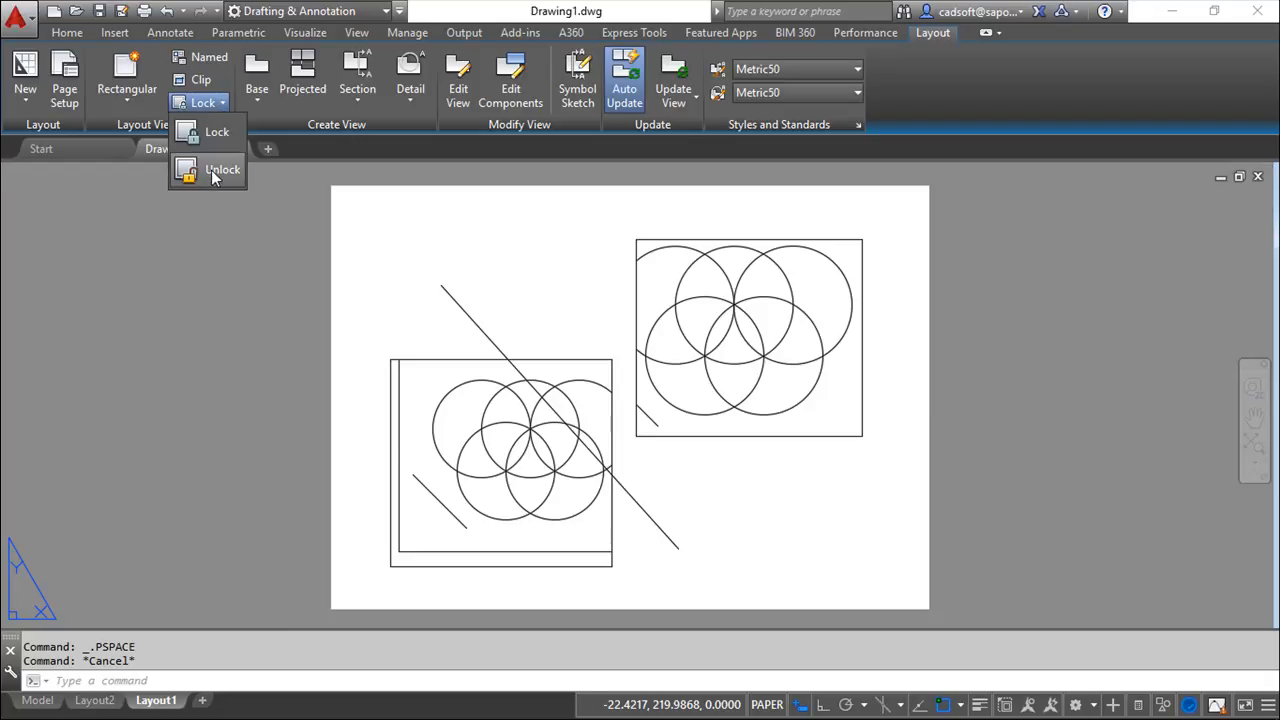
click(212, 170)
click(770, 436)
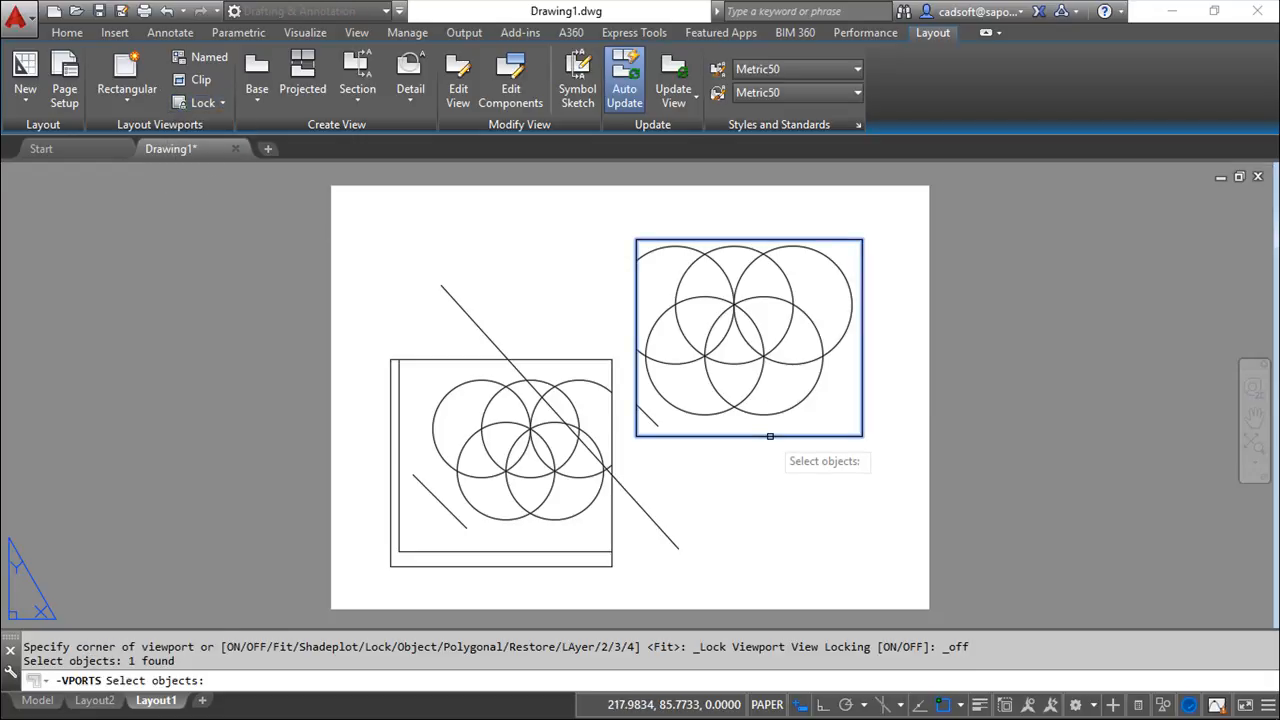
key(Return)
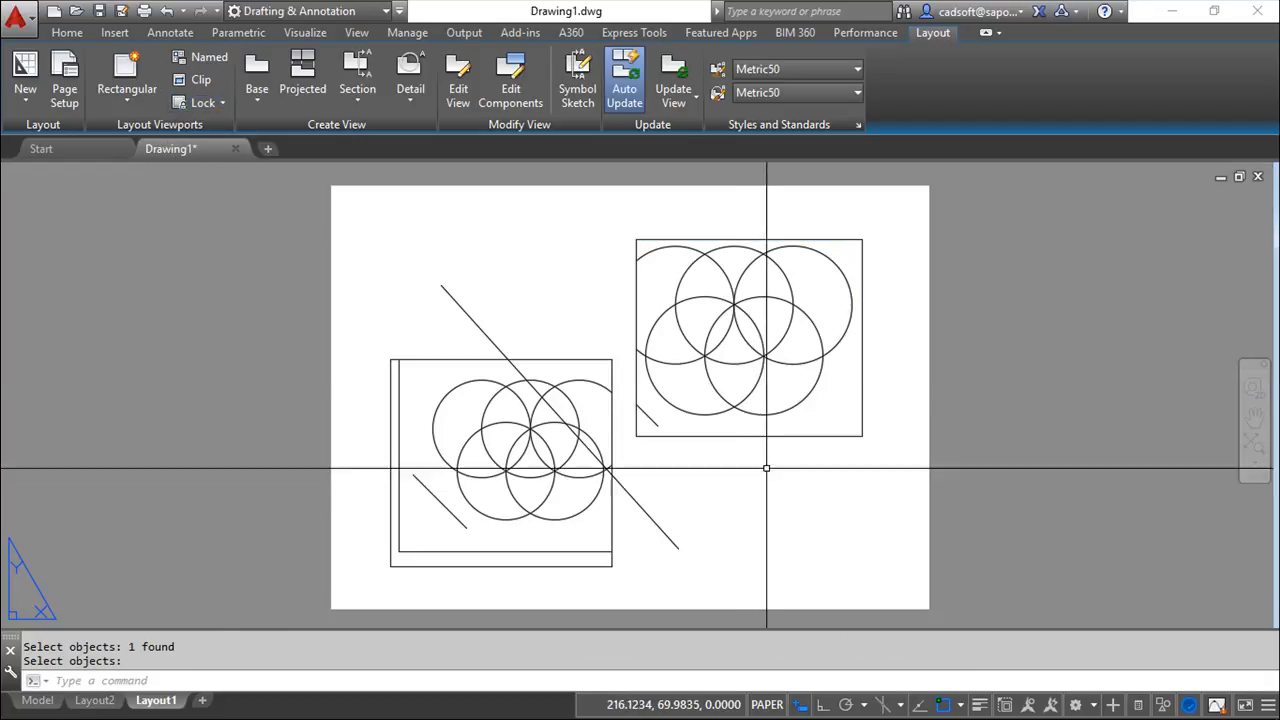
Activate the unlocked viewport, zoom its circles in and out, and switch back to paper space
double_click(800, 400)
scroll(787, 393, up, 3)
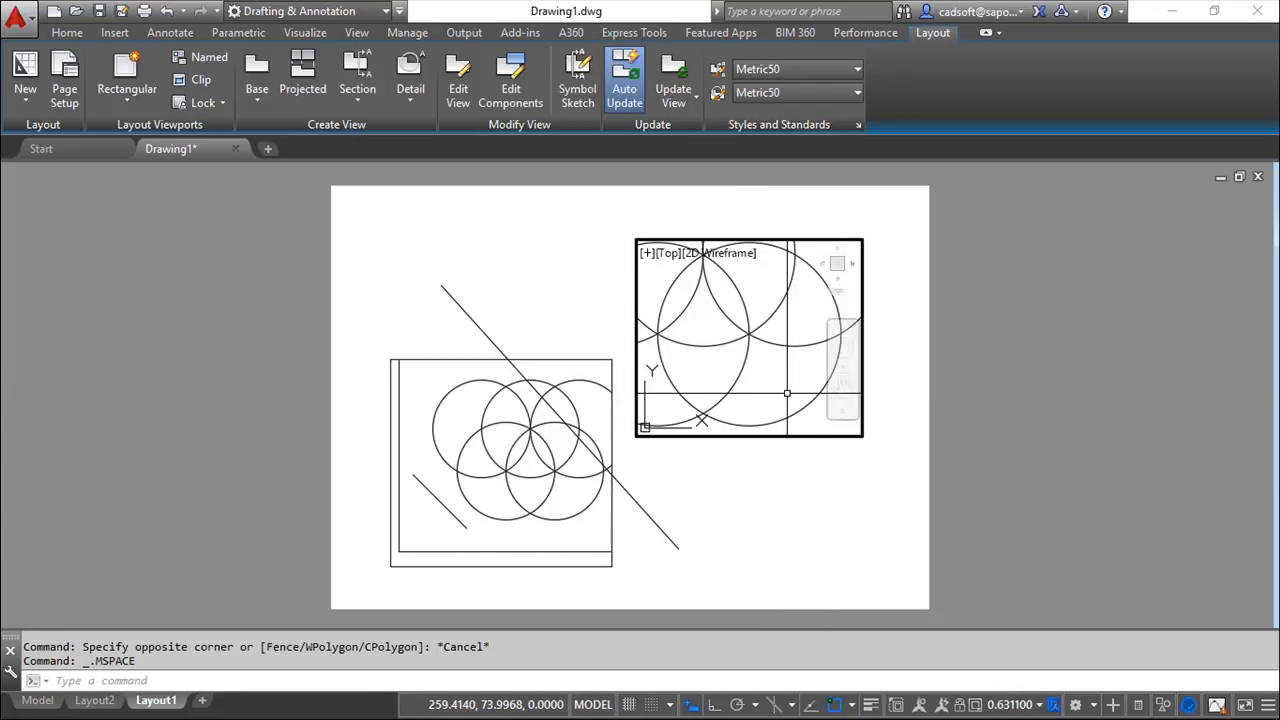
scroll(787, 393, down, 3)
double_click(766, 529)
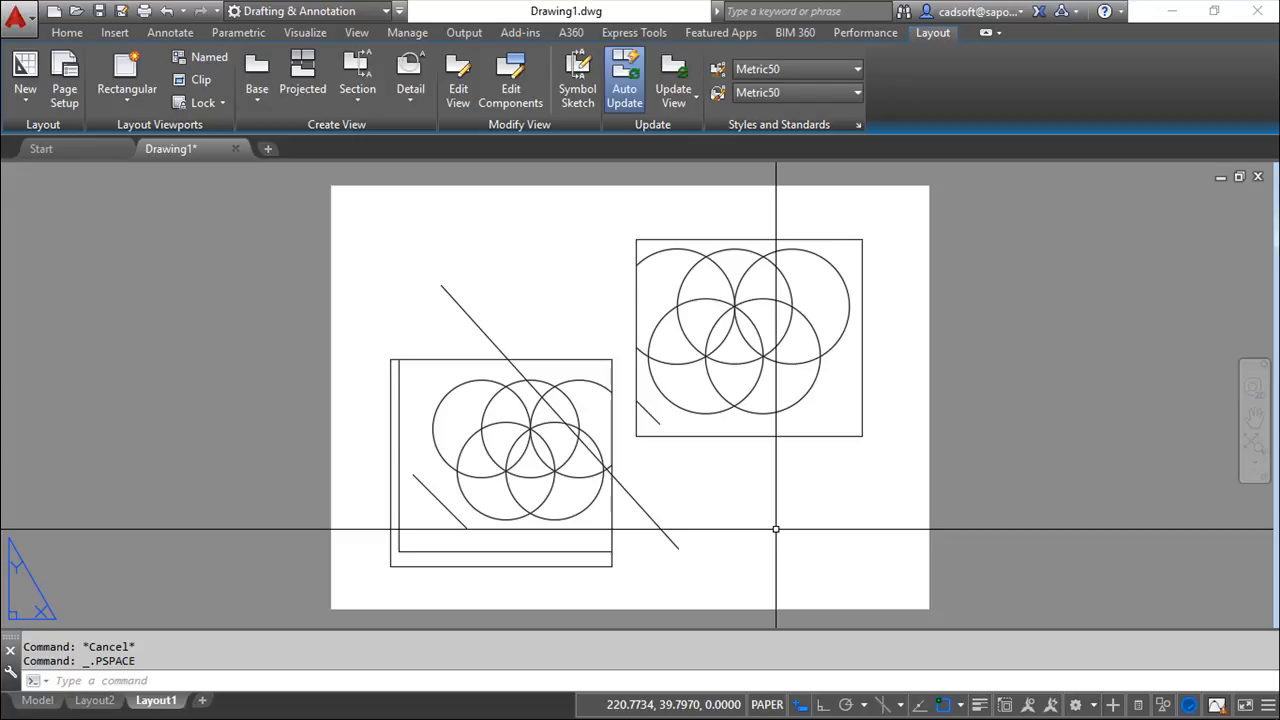
Erase the upper-right viewport from the layout sheet
click(694, 435)
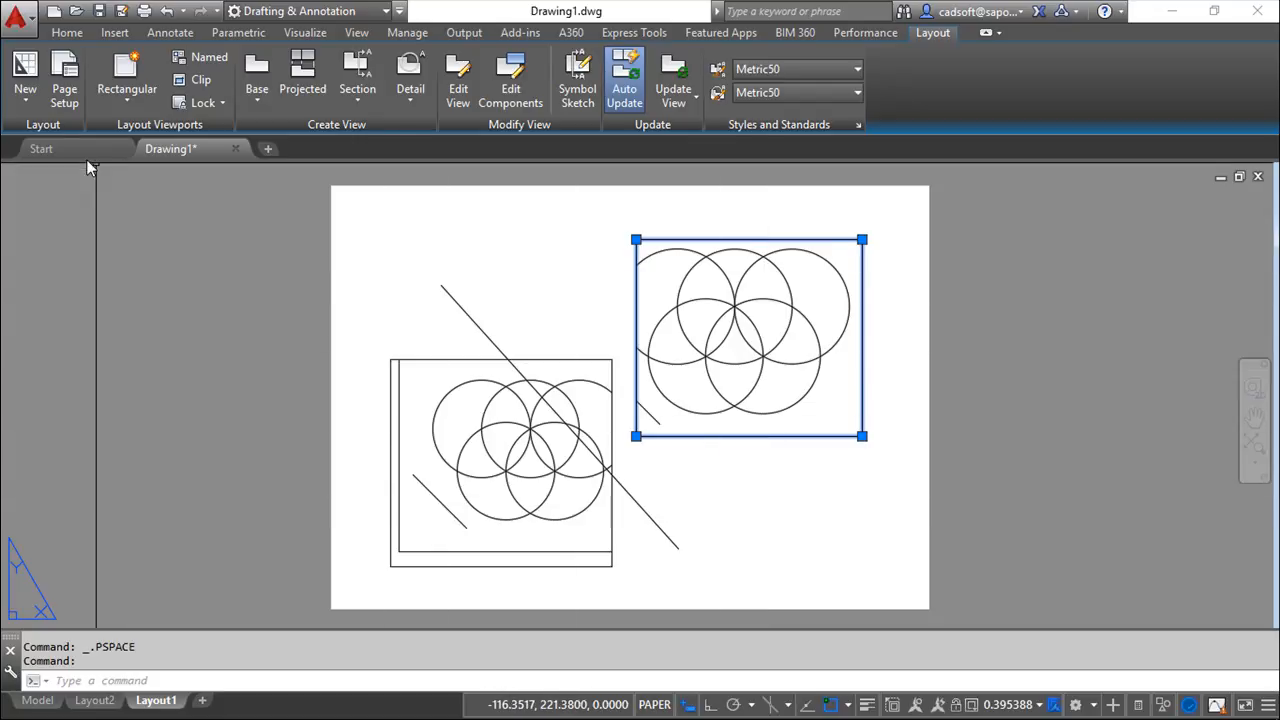
click(76, 33)
click(322, 58)
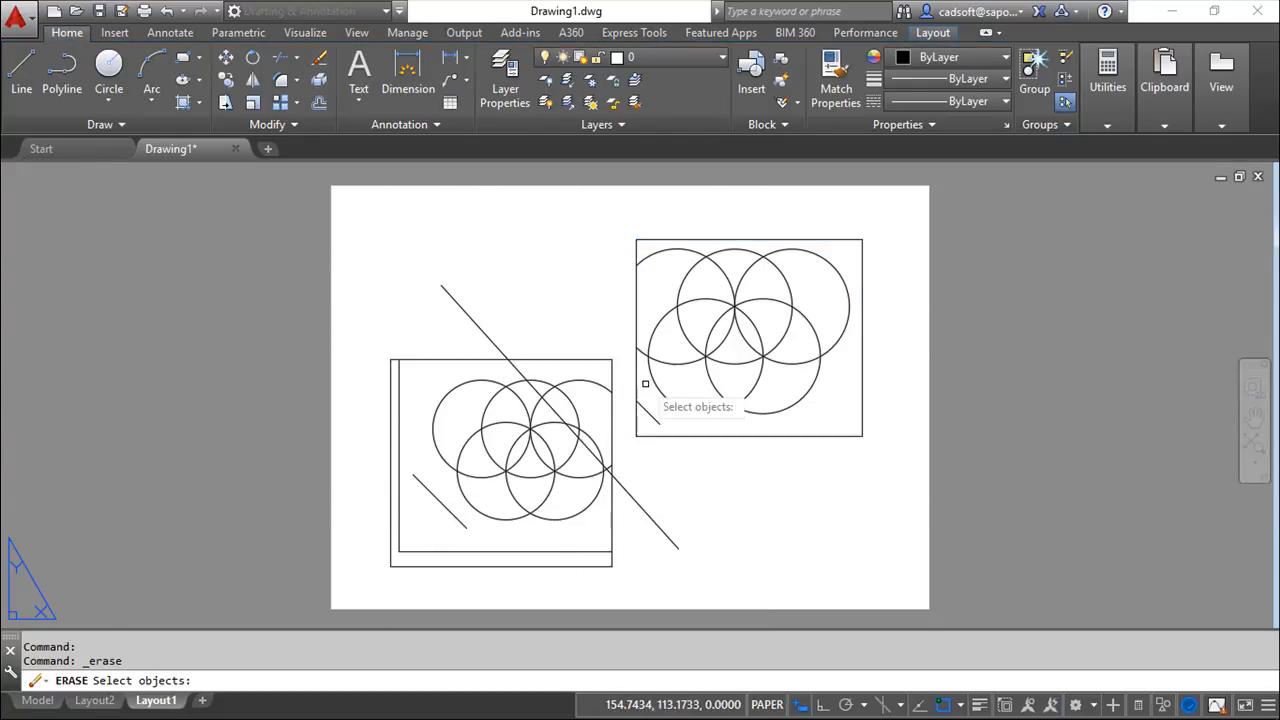
click(698, 468)
click(634, 403)
key(Return)
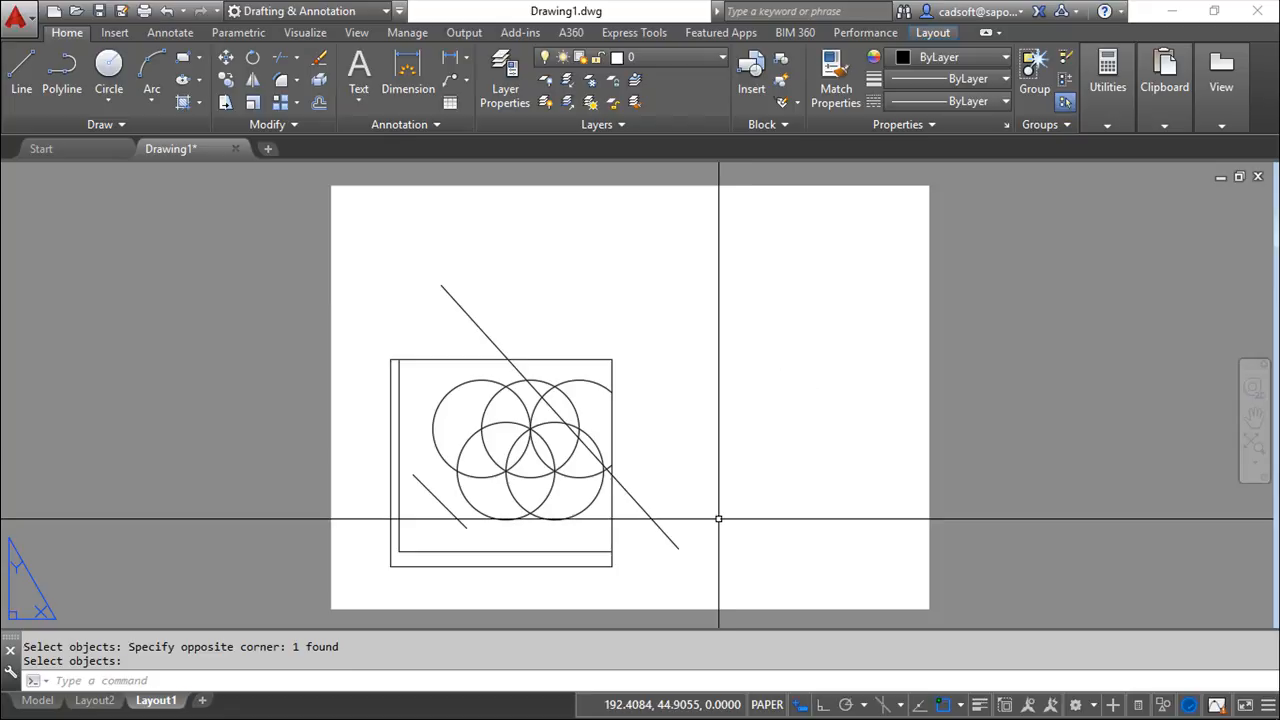